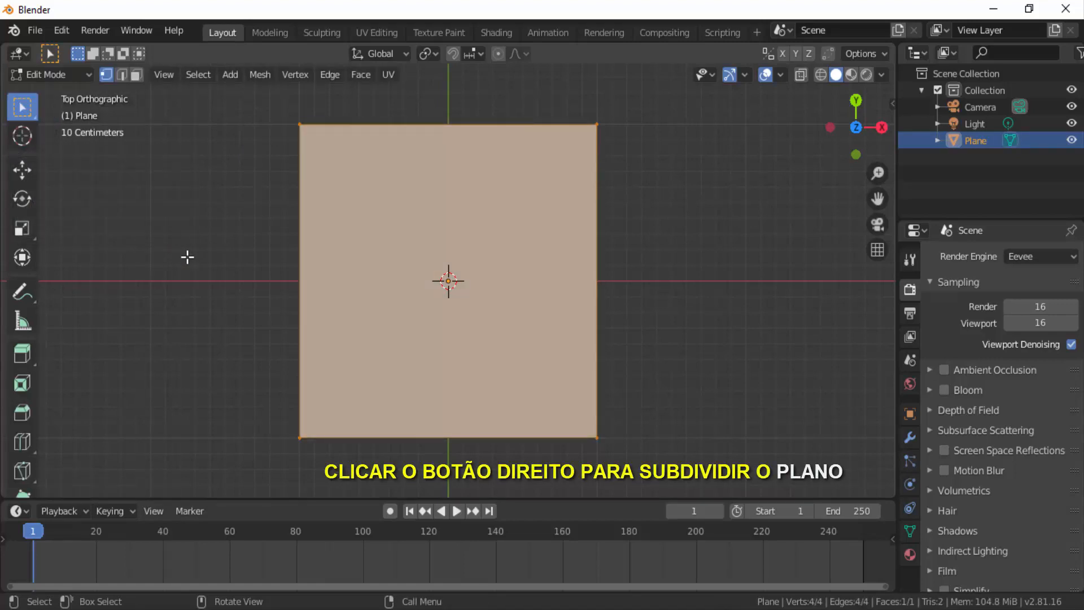
# Step: Subdivide the plane with 3 cuts to form a four-by-four grid of faces
pyautogui.rightClick(745, 228)
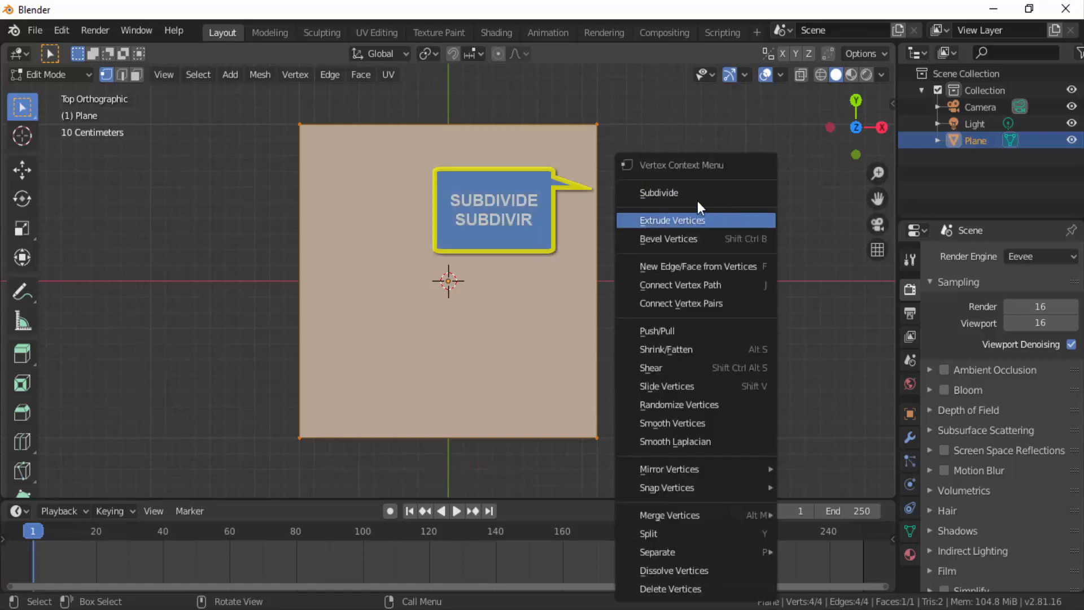
pyautogui.click(668, 189)
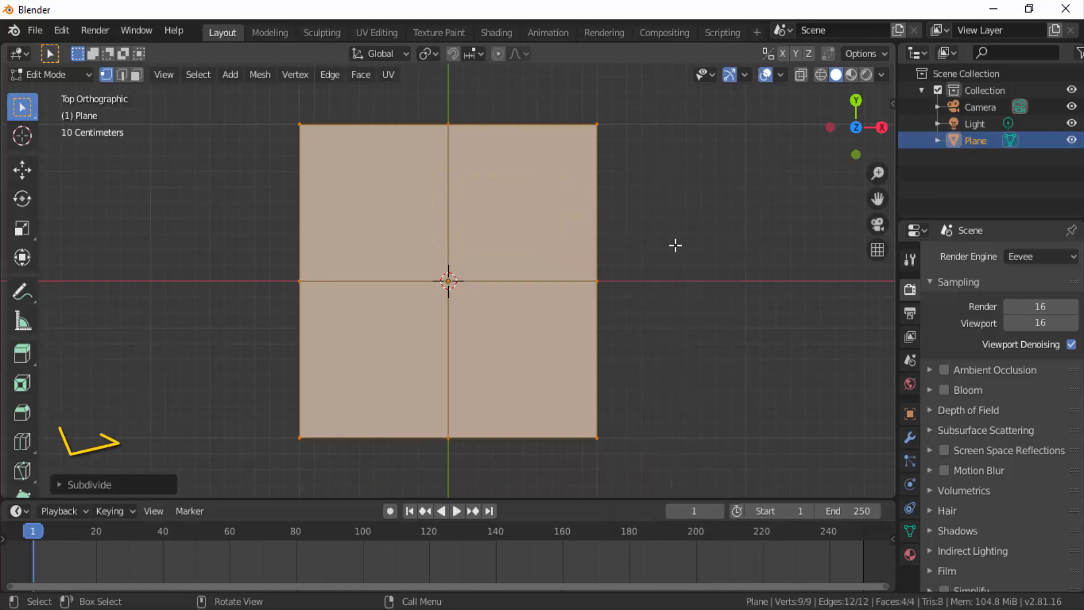
pyautogui.click(63, 482)
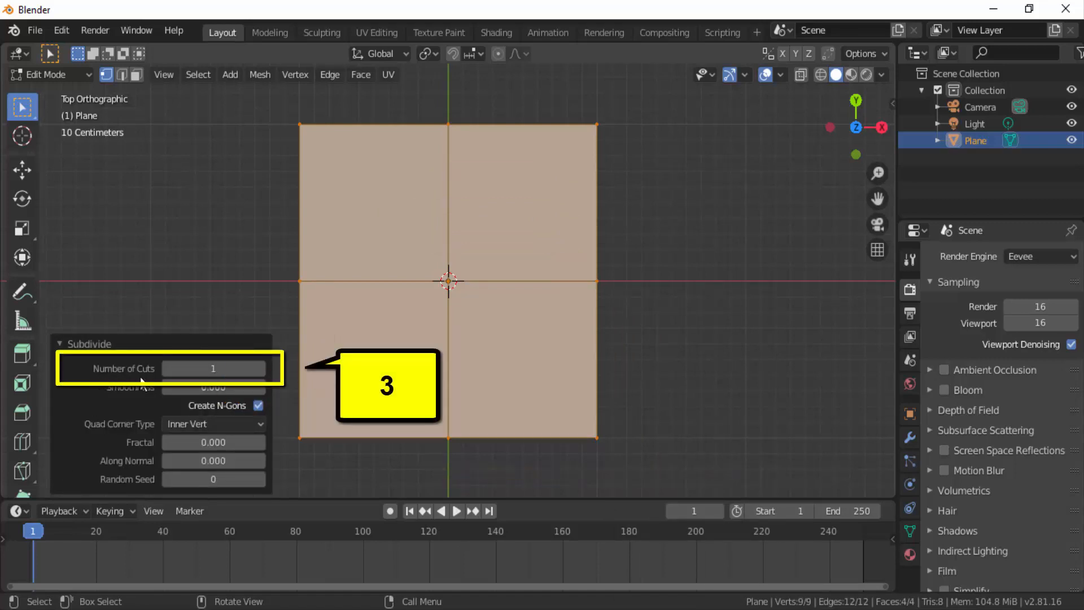
pyautogui.write('3')
pyautogui.press('Return')
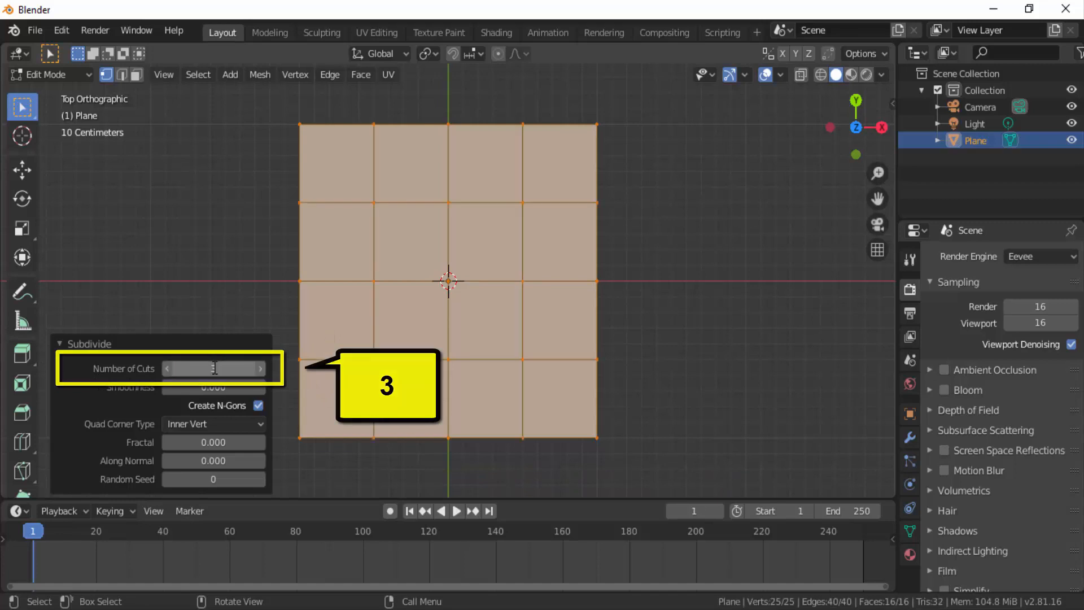
pyautogui.click(68, 343)
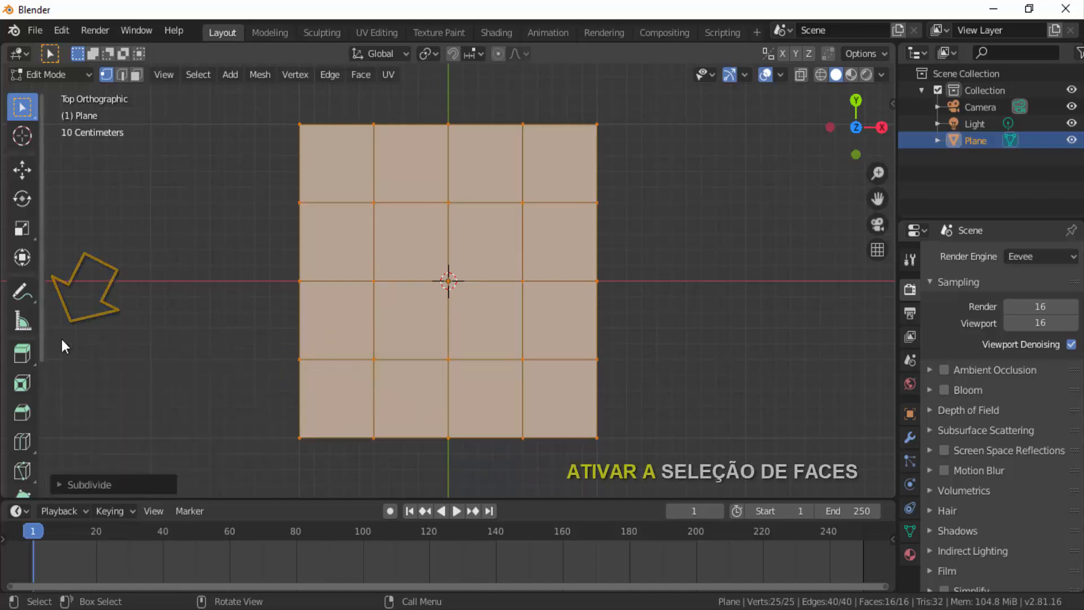
# Step: In face select mode, delete the second and fourth rows of faces, counting from the plane's +Y side
pyautogui.click(136, 76)
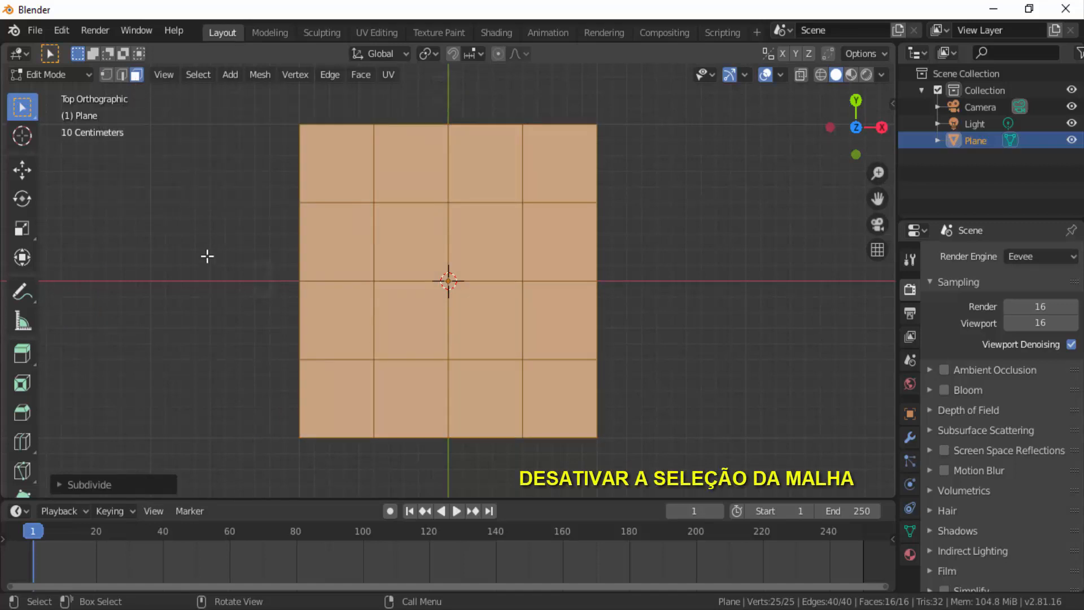
pyautogui.hotkey('alt', 'a')
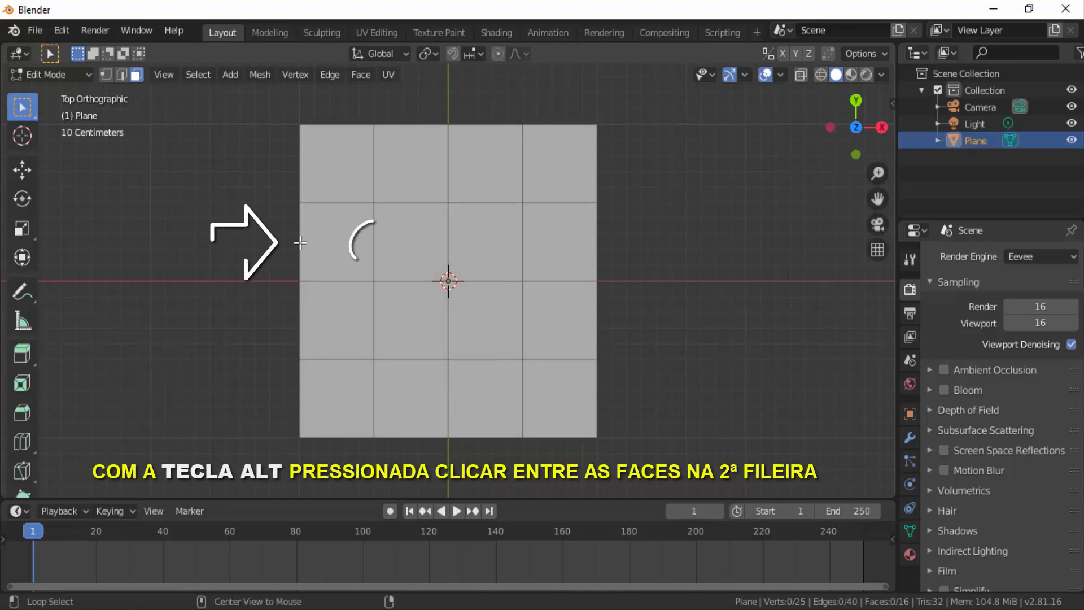
pyautogui.keyDown('alt'); pyautogui.click(373, 234); pyautogui.keyUp('alt')
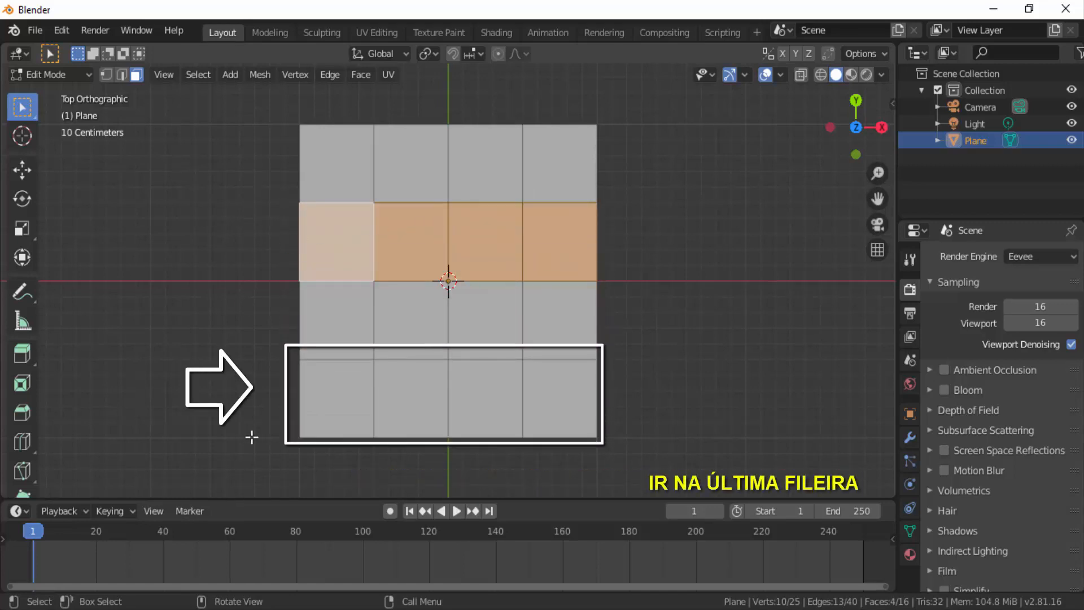
pyautogui.keyDown('alt'); pyautogui.keyDown('shift'); pyautogui.click(375, 400); pyautogui.keyUp('shift'); pyautogui.keyUp('alt')
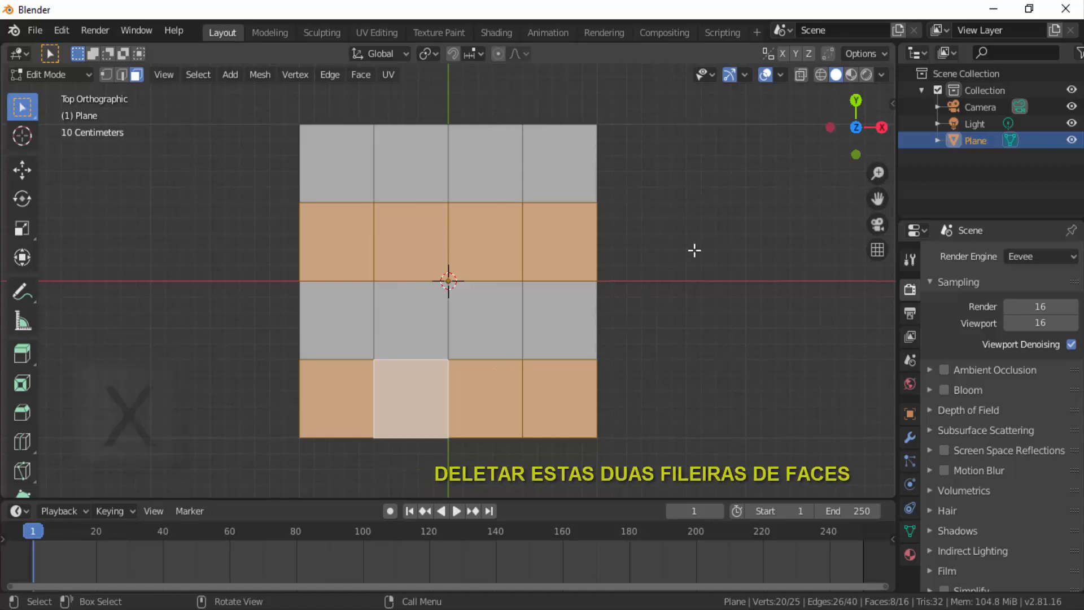
pyautogui.press('x')
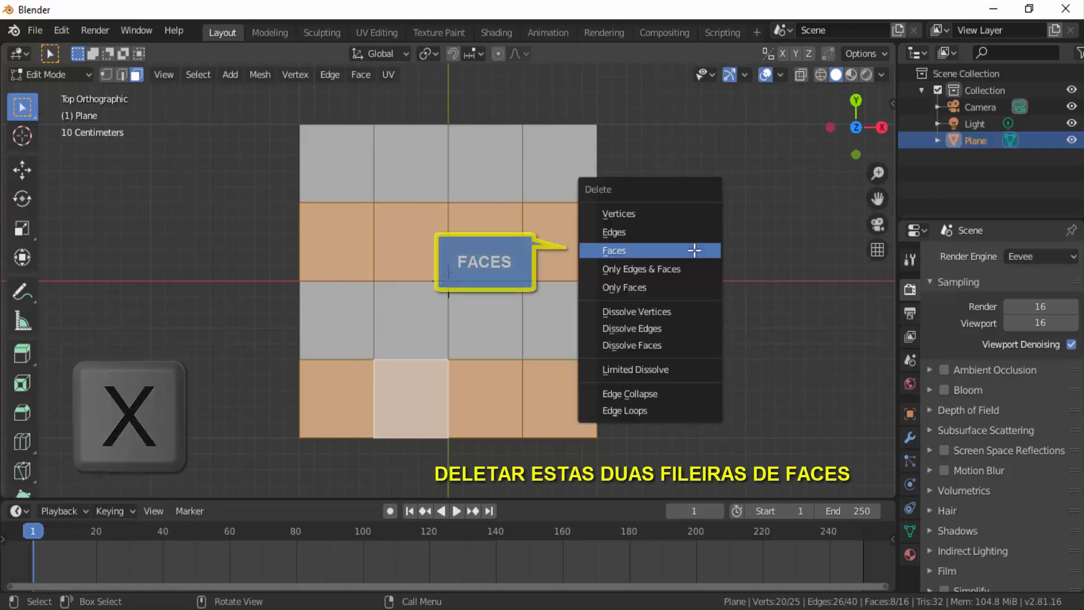
pyautogui.click(694, 250)
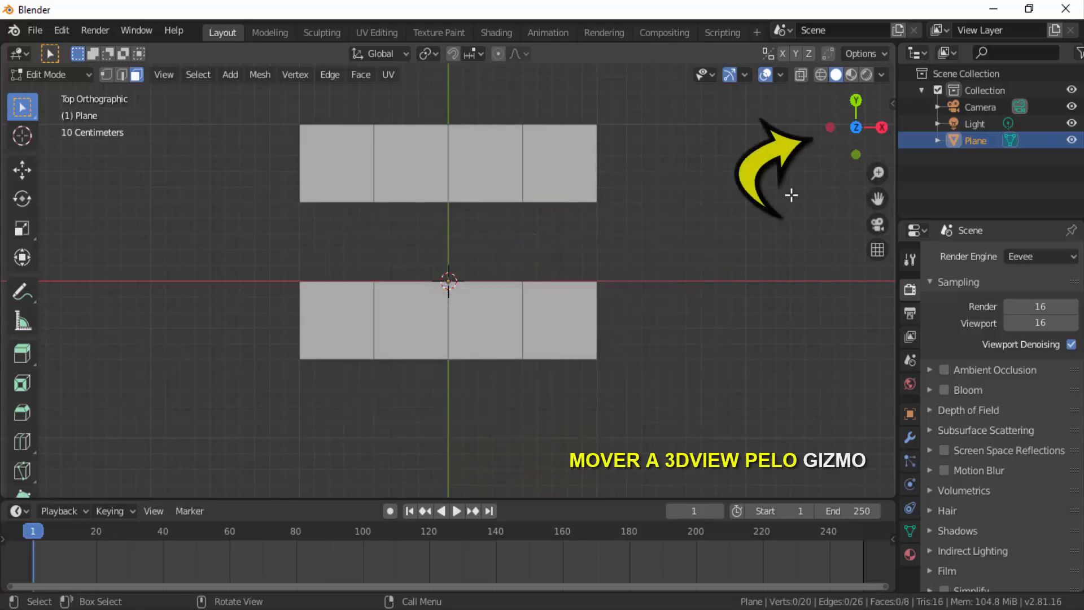
# Step: Move the back strip's first face and the front strip's third face, counted from the -X end, 0.1 m along Z
pyautogui.moveTo(842, 150); pyautogui.dragTo(850, 121)
pyautogui.scroll(2, 719, 240)
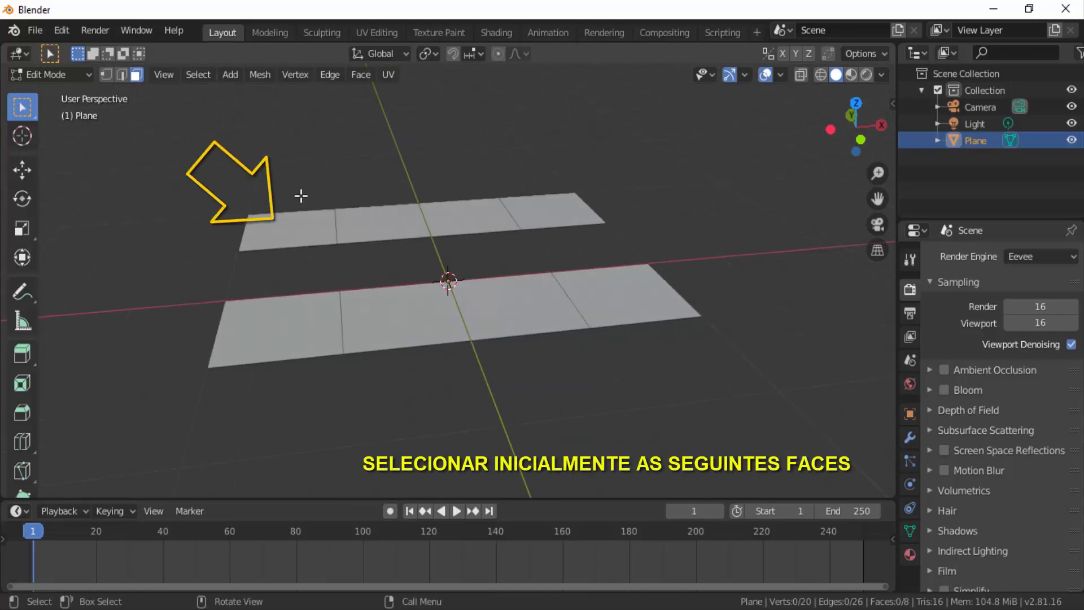
pyautogui.keyDown('shift'); pyautogui.click(293, 230); pyautogui.keyUp('shift')
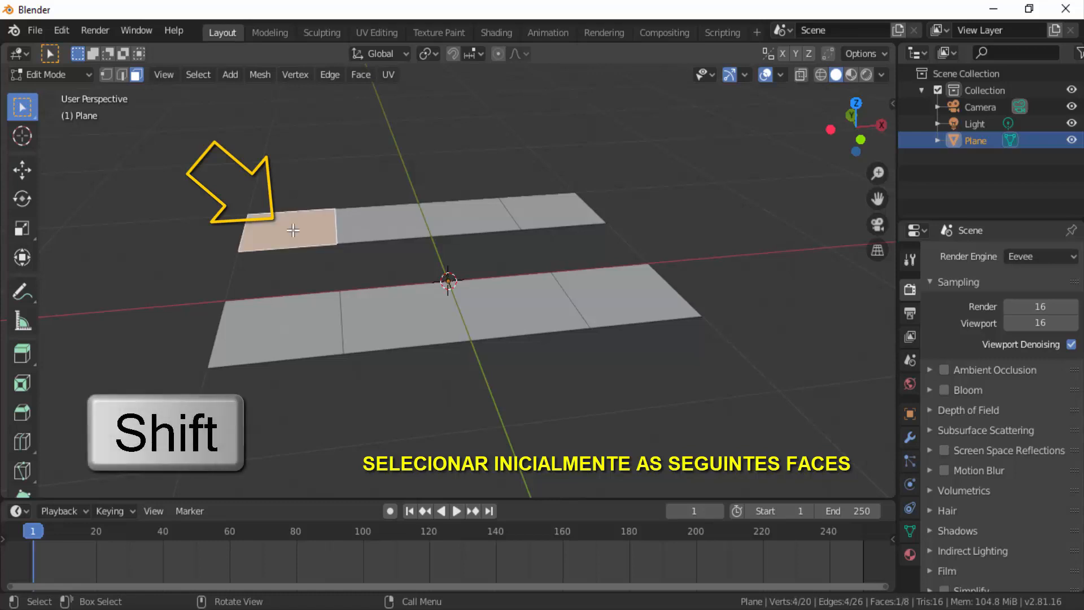
pyautogui.keyDown('shift'); pyautogui.click(510, 301); pyautogui.keyUp('shift')
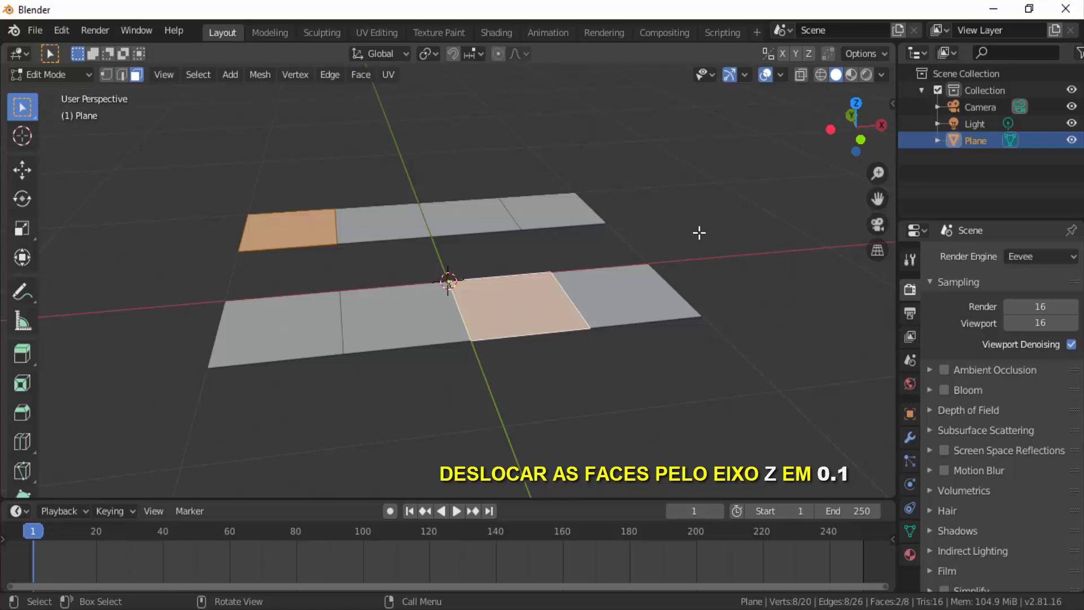
pyautogui.press('g')
pyautogui.write('z')
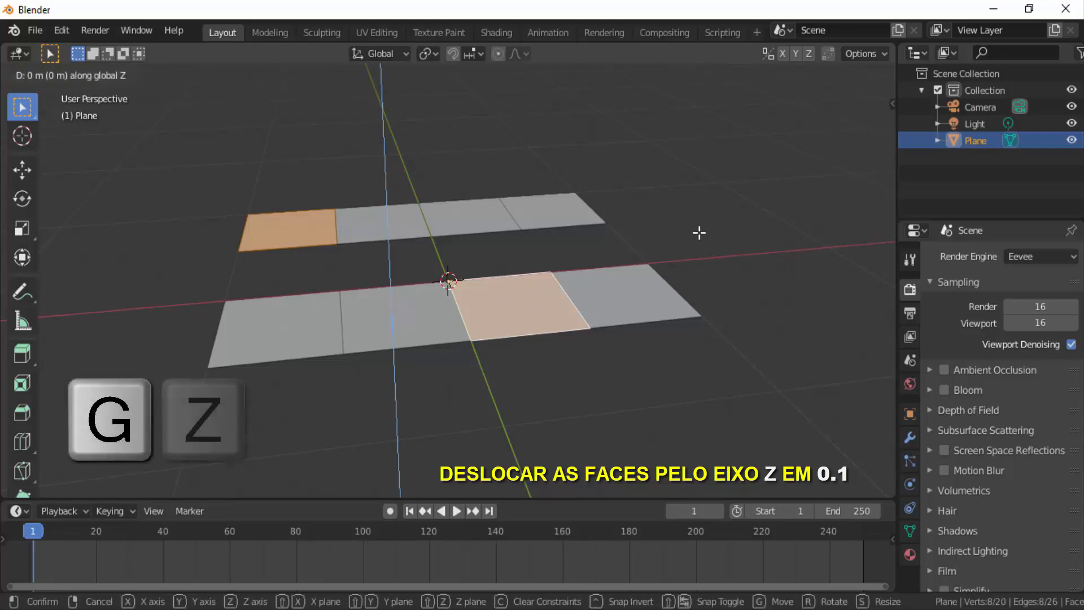
pyautogui.write('.1')
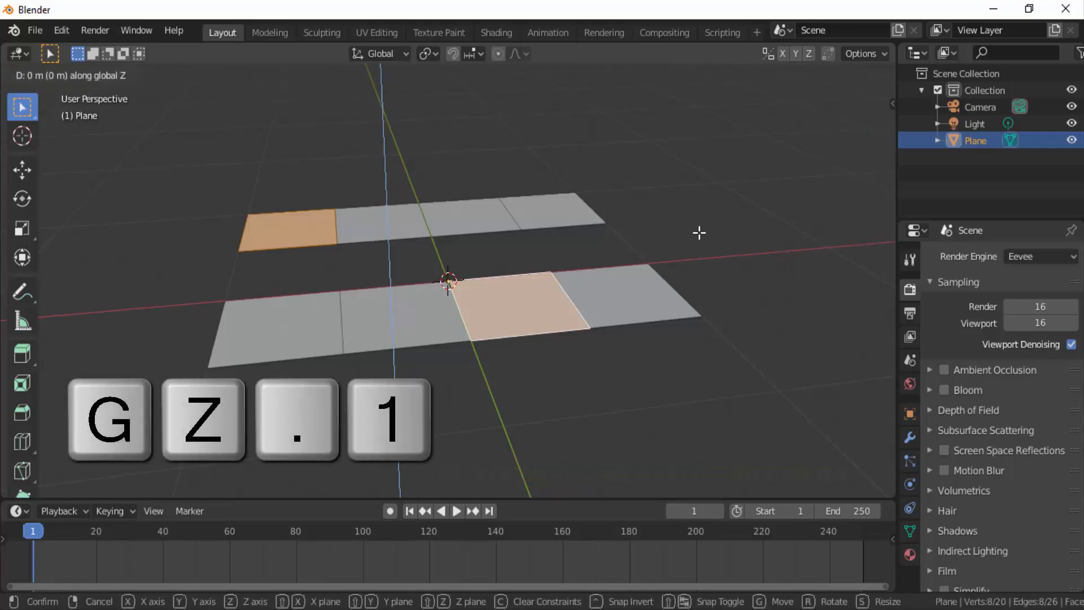
pyautogui.press('Return')
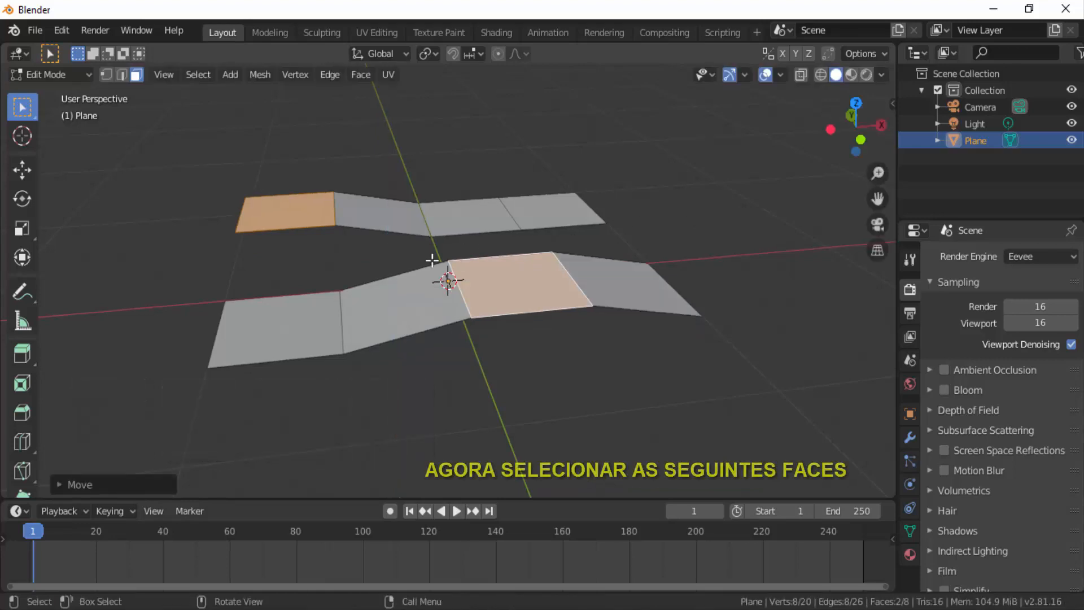
# Step: Move the front strip's first face and the back strip's third face, counted from the -X end, -0.1 m along Z
pyautogui.click(277, 331)
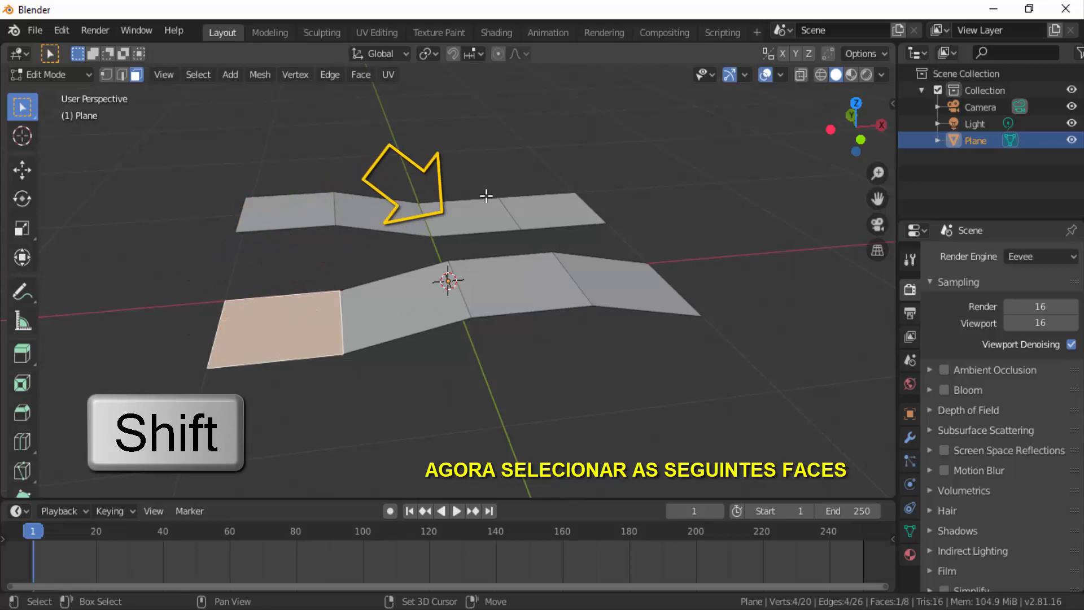
pyautogui.keyDown('shift'); pyautogui.click(486, 213); pyautogui.keyUp('shift')
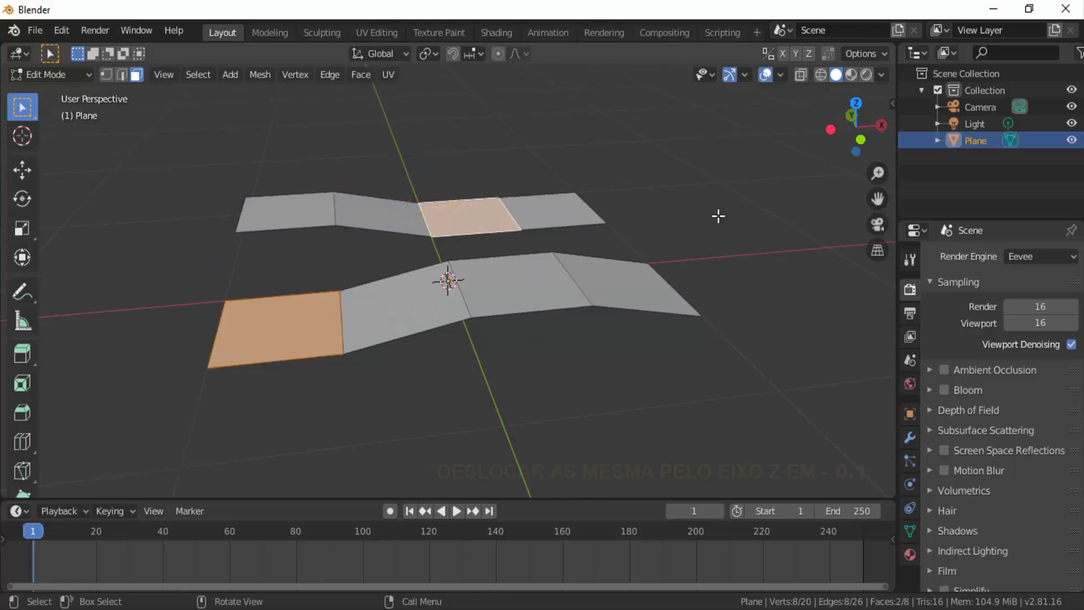
pyautogui.press('g')
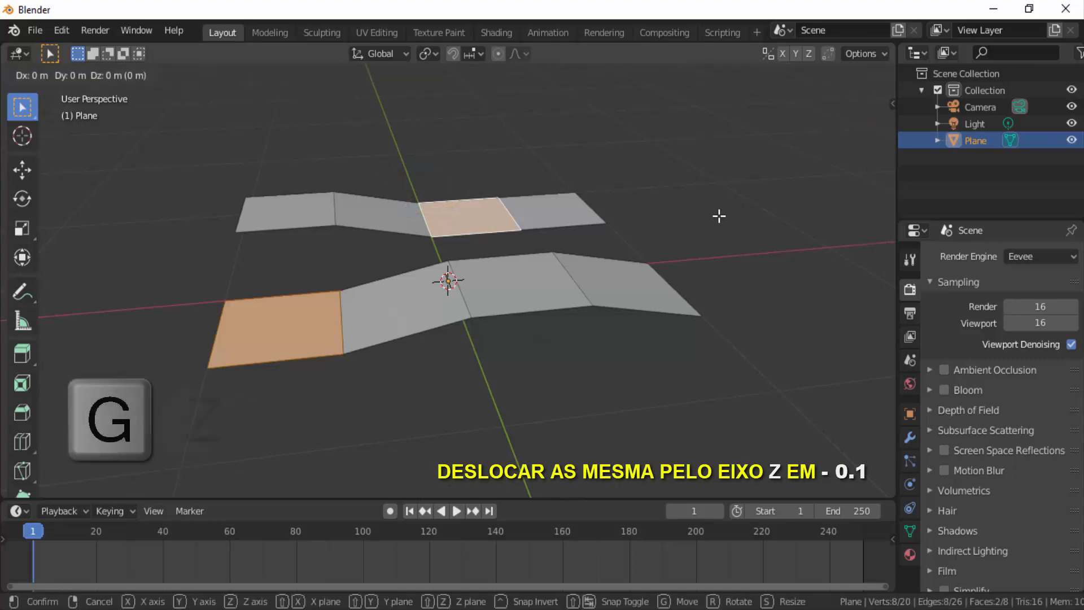
pyautogui.press('z')
pyautogui.press('-')
pyautogui.press('.')
pyautogui.press('1')
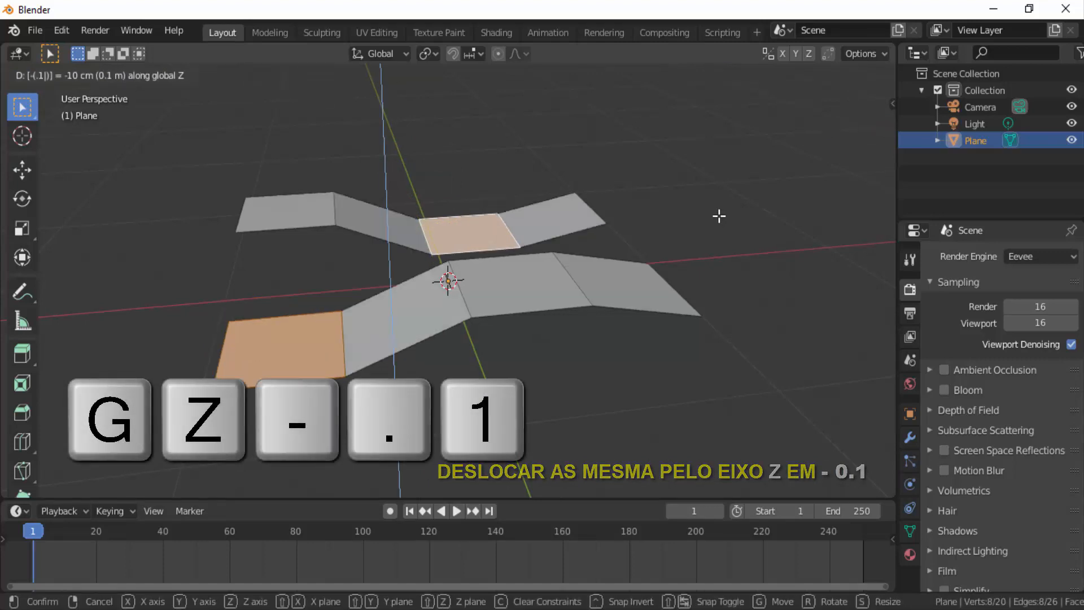
pyautogui.click(719, 216)
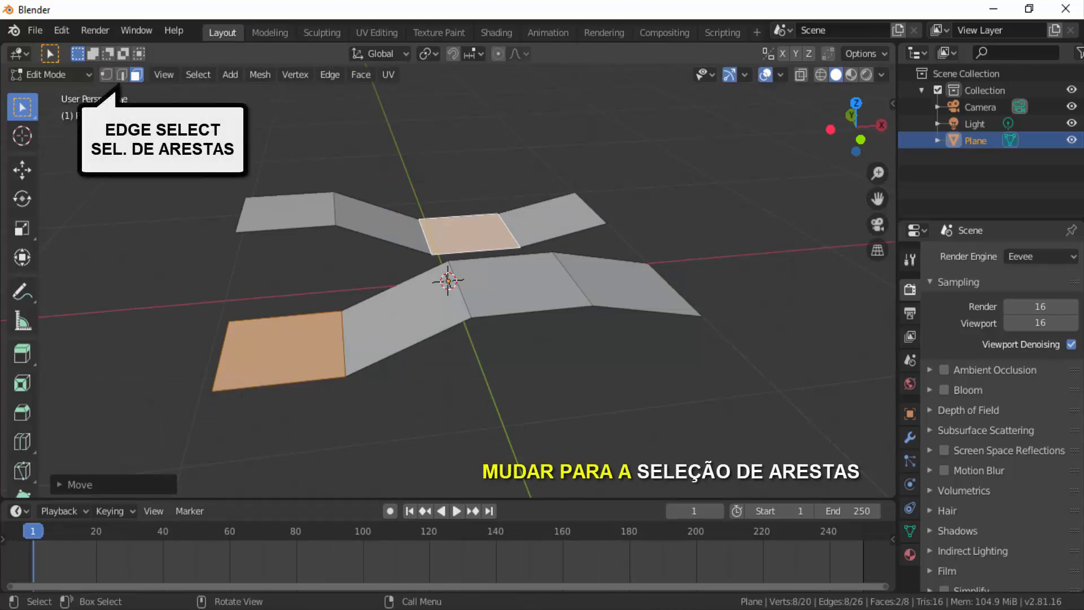
# Step: In edge select mode, move the front strip's outer edge at the -X end 0.1 m along Z
pyautogui.click(122, 76)
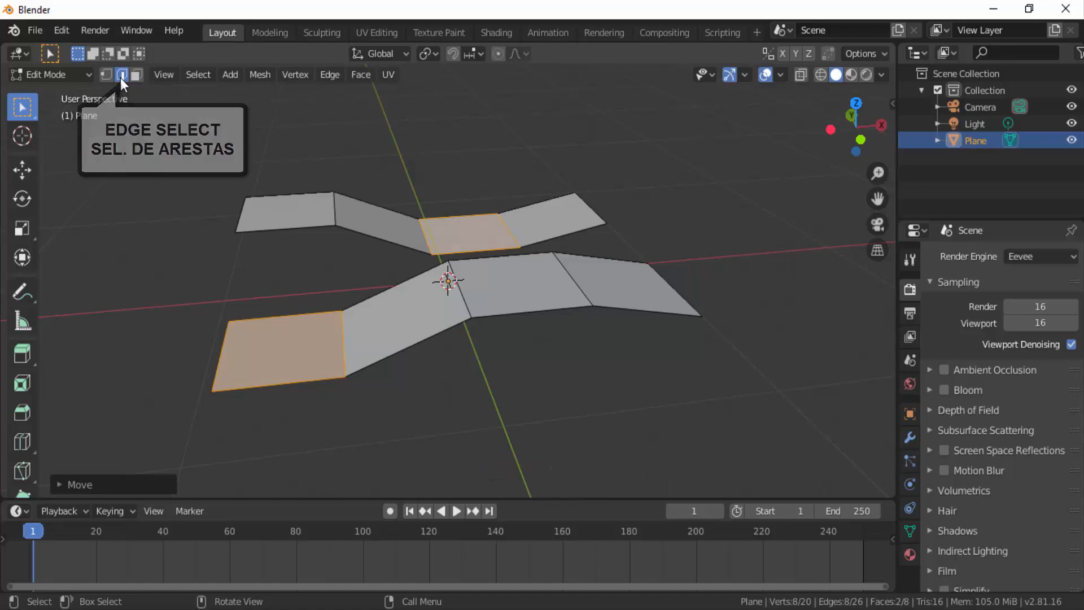
pyautogui.click(220, 354)
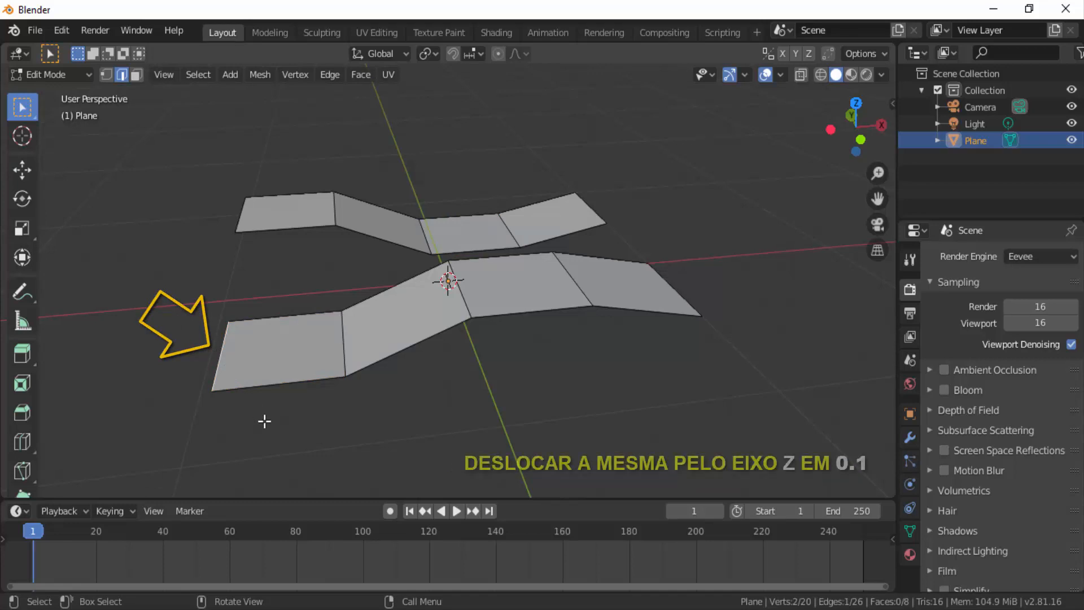
pyautogui.press('g')
pyautogui.press('z')
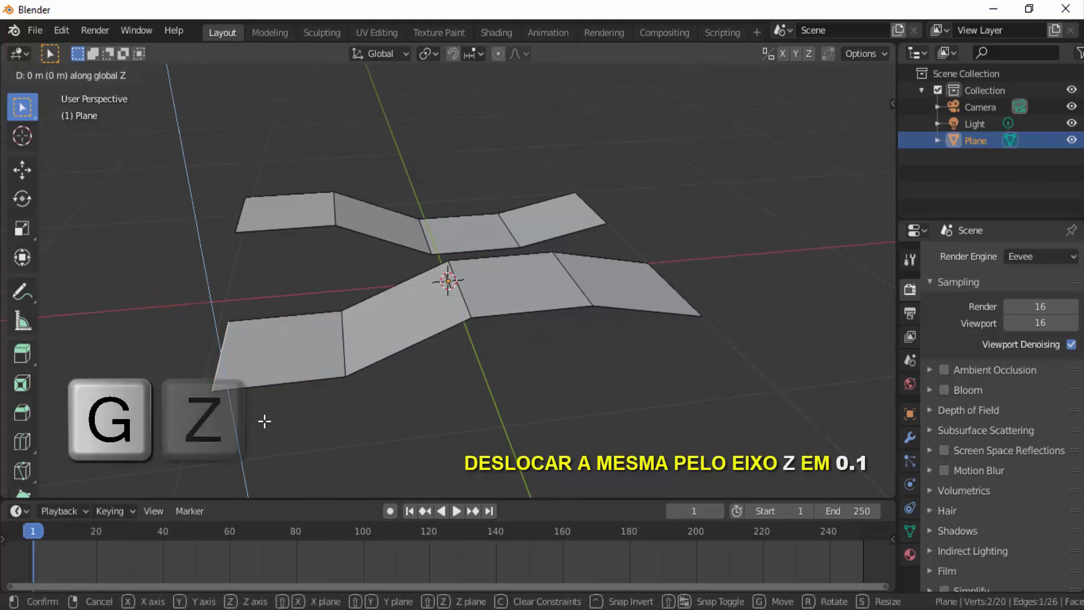
pyautogui.press('.')
pyautogui.press('1')
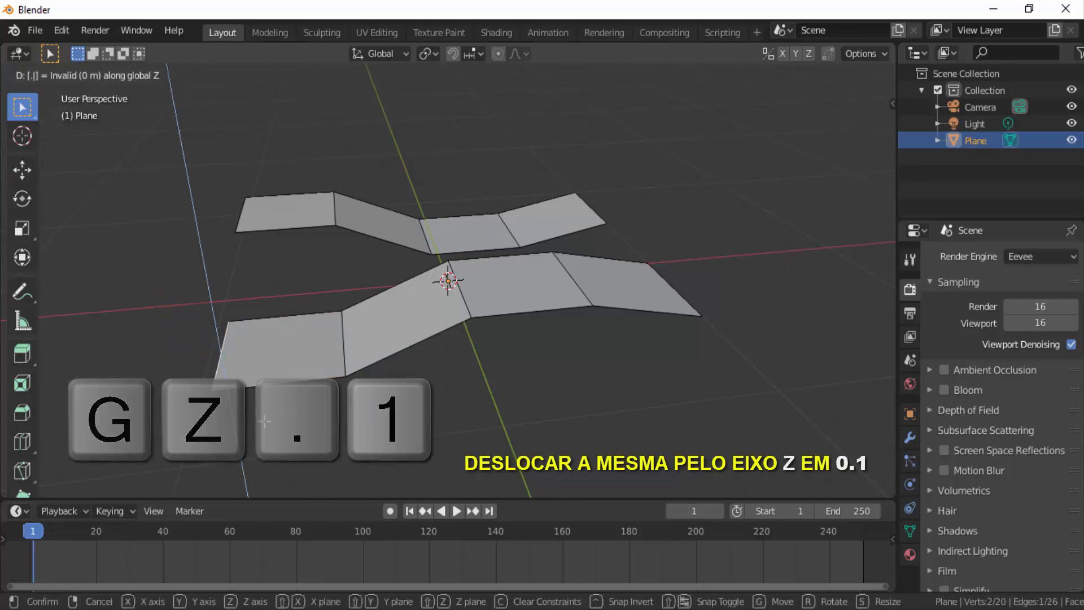
pyautogui.press('Return')
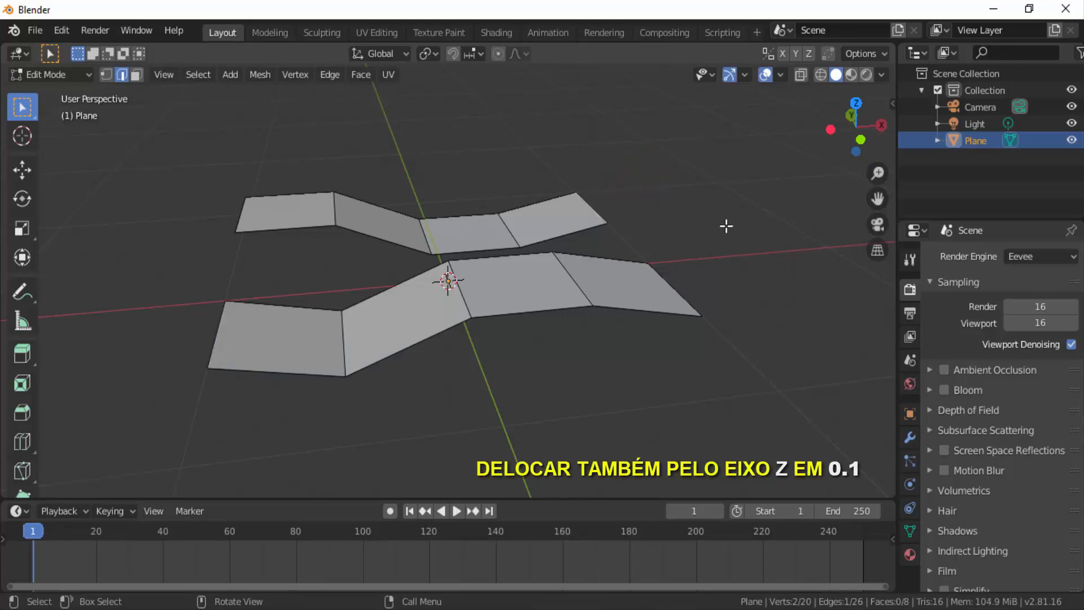
# Step: Move the back strip's outer edge at the +X end 0.1 m along Z
pyautogui.press('g')
pyautogui.write('z')
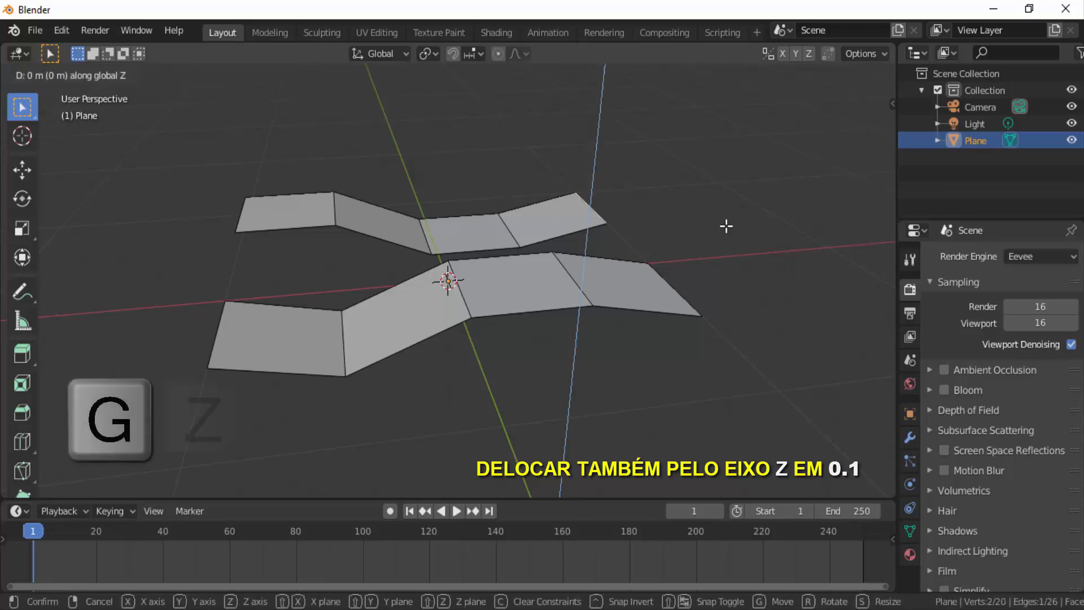
pyautogui.write('.1')
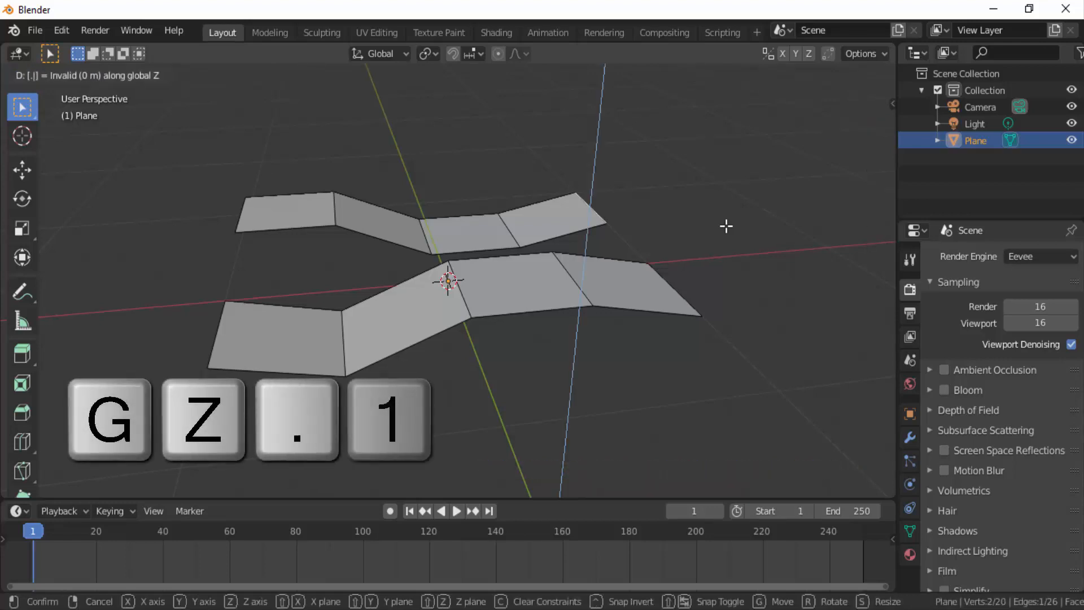
pyautogui.press('Return')
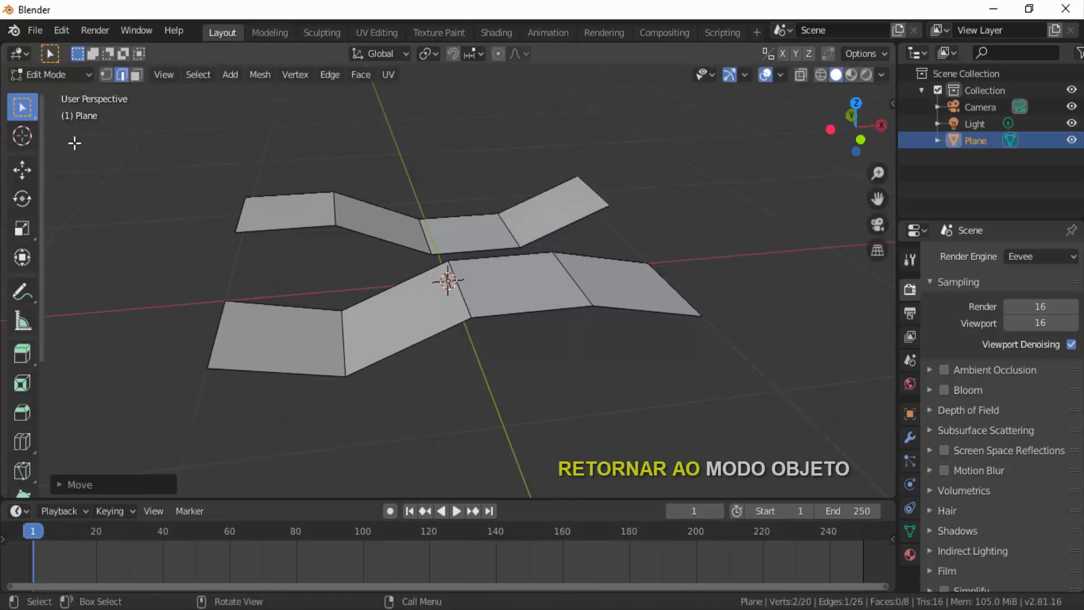
# Step: Return to Object Mode and duplicate the wavy strip mesh, keeping the copy at the original's position
pyautogui.click(59, 73)
pyautogui.click(65, 92)
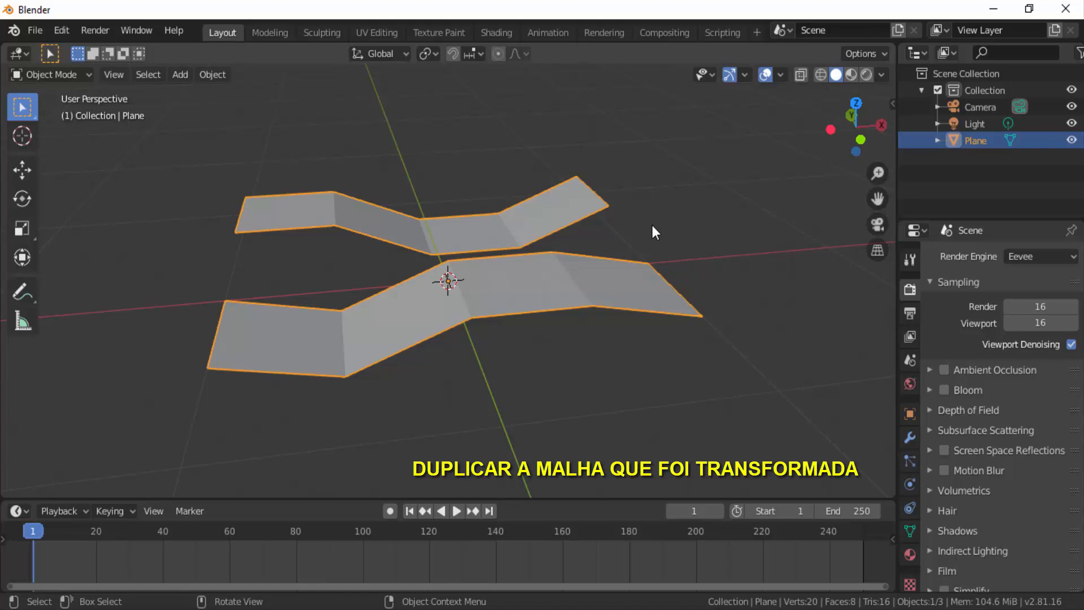
pyautogui.hotkey('shift', 'd')
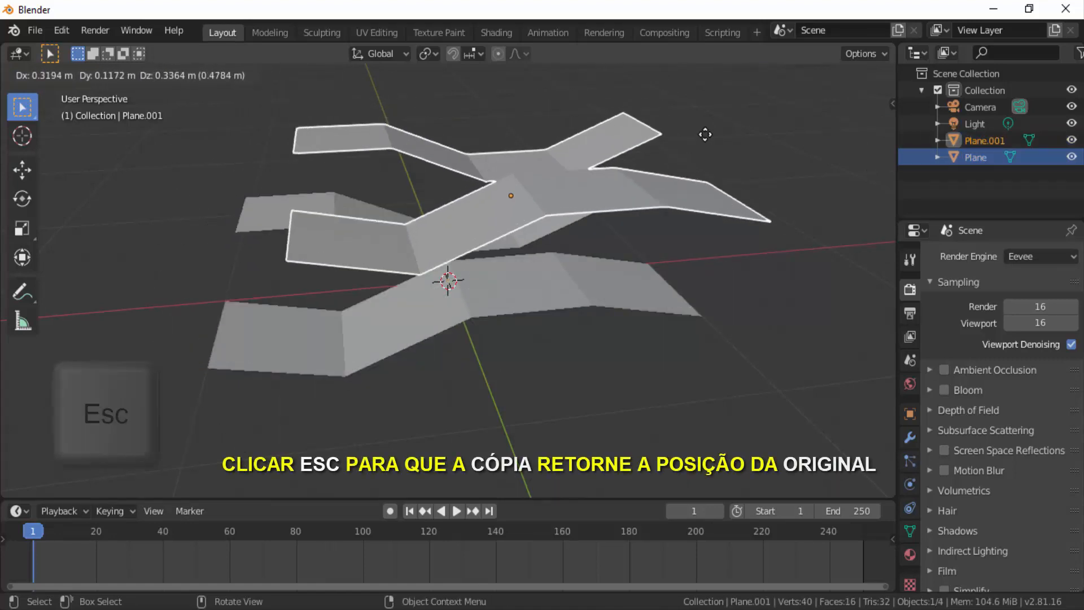
pyautogui.press('Escape')
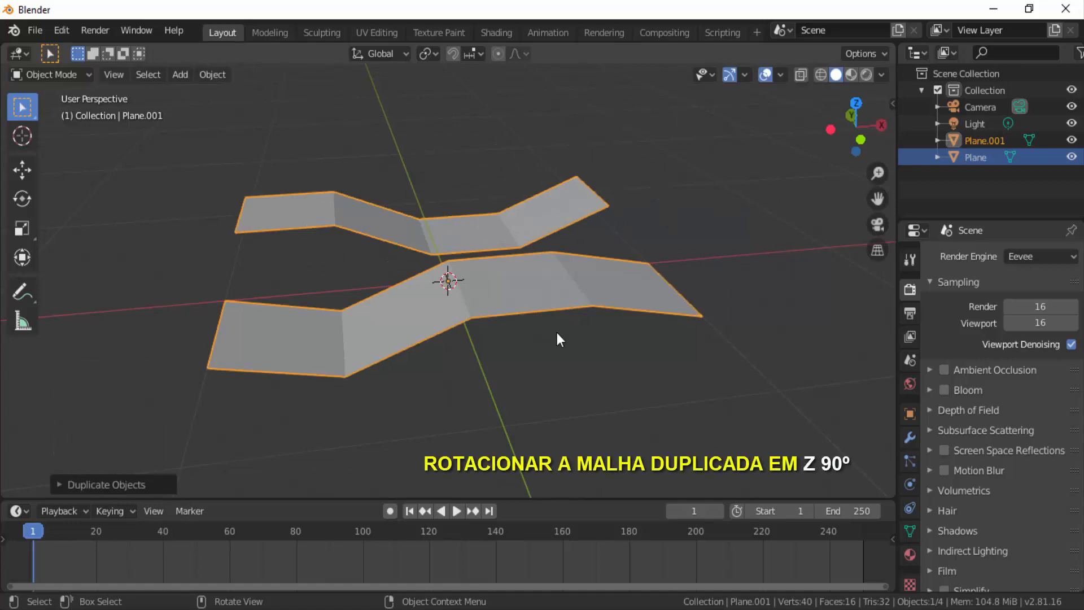
# Step: Rotate the duplicated wavy strips 90° about the global Z axis
pyautogui.press('r')
pyautogui.press('z')
pyautogui.press('9')
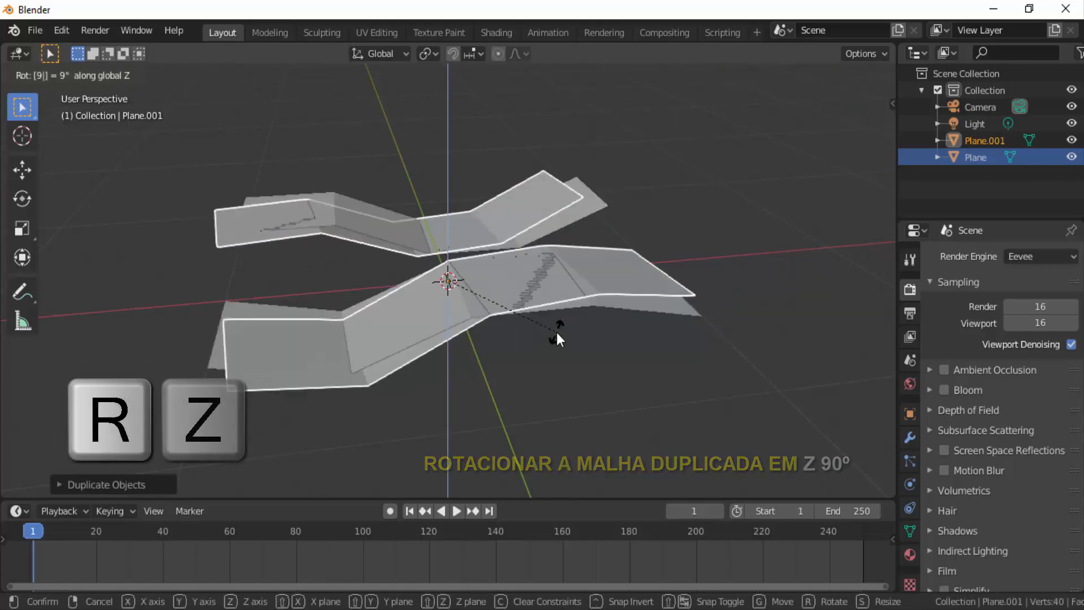
pyautogui.press('0')
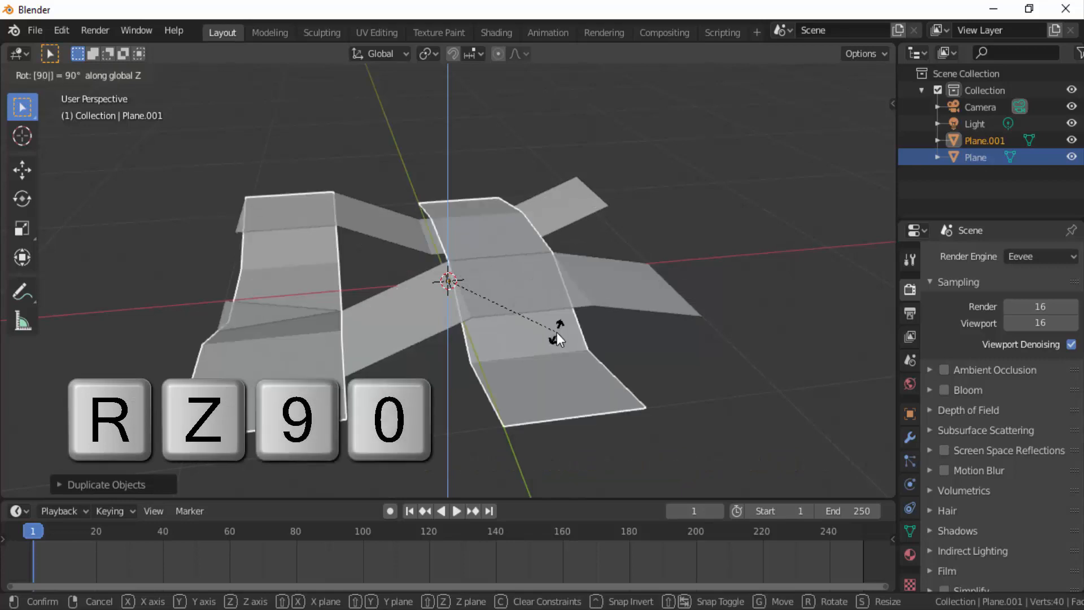
pyautogui.click(557, 332)
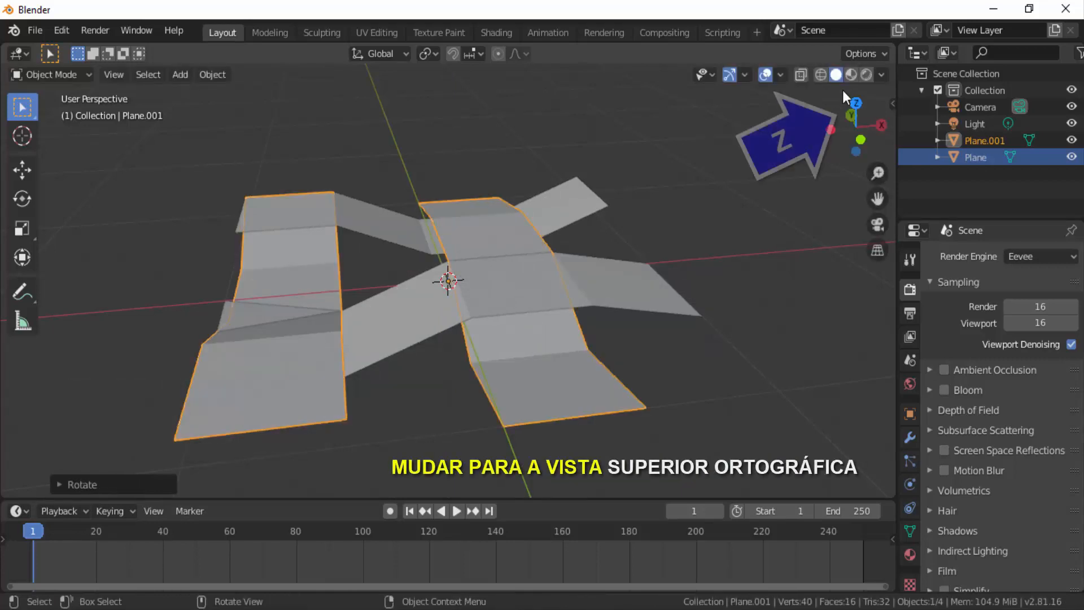
# Step: In top orthographic view, move the rotated copy about one face width along +X and one face width along +Y to interlace the strips
pyautogui.click(857, 105)
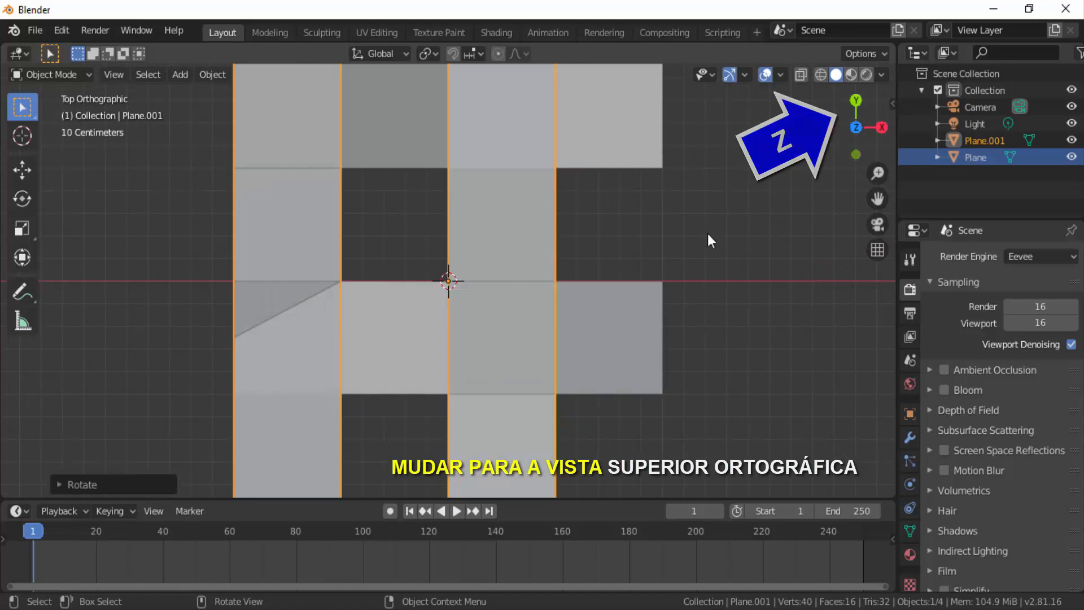
pyautogui.scroll(-1, 710, 242)
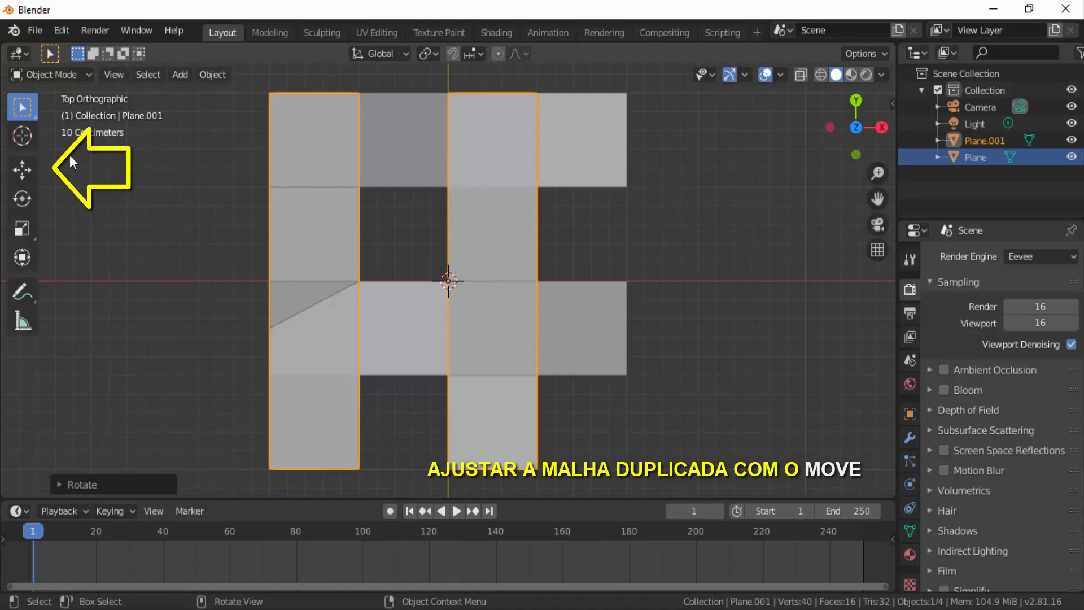
pyautogui.click(23, 170)
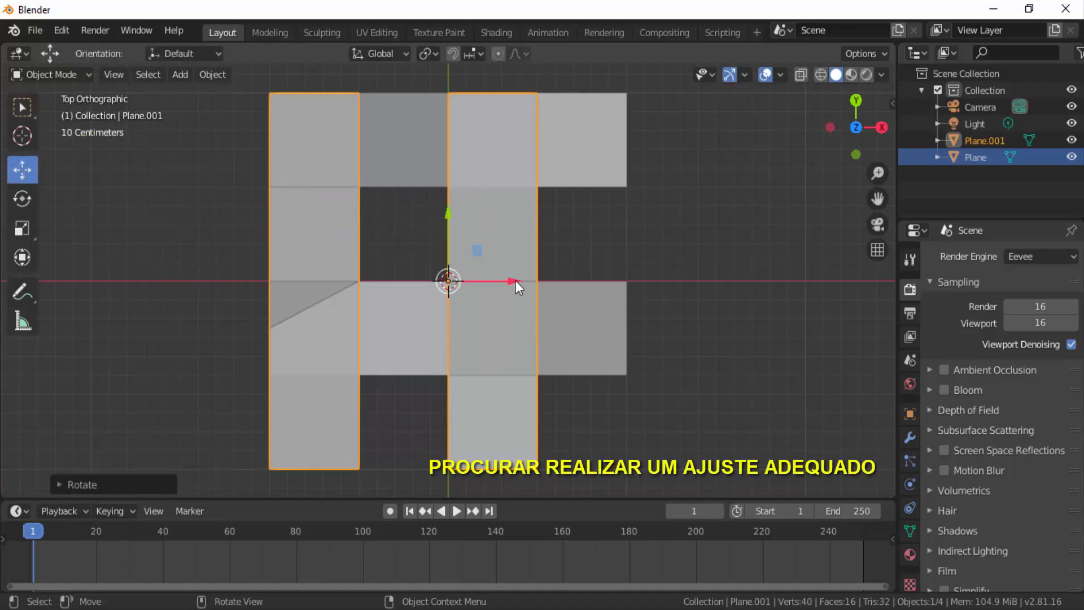
pyautogui.moveTo(515, 281); pyautogui.dragTo(606, 286)
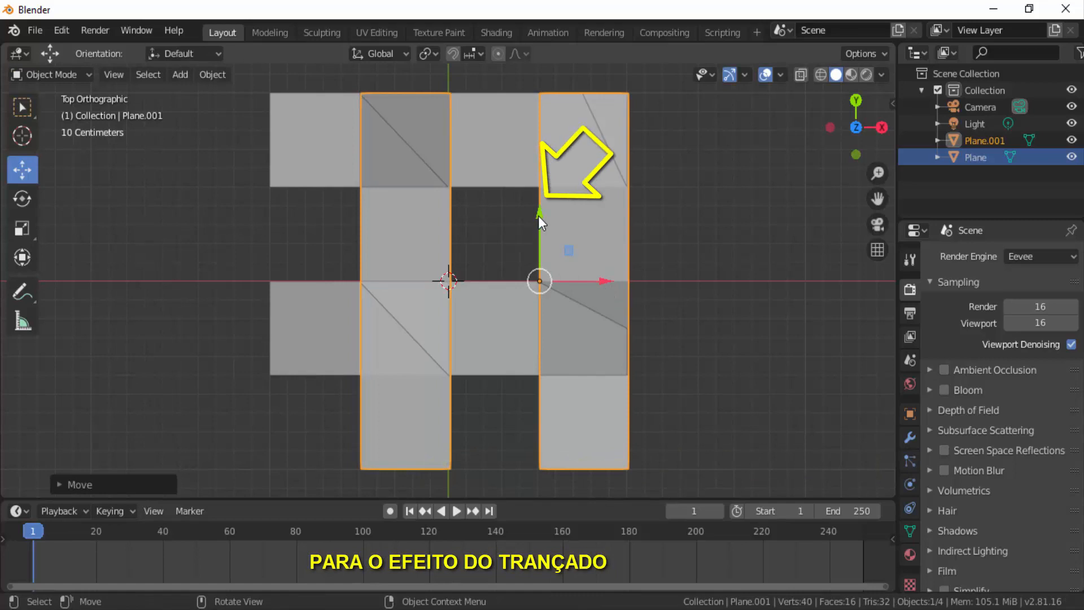
pyautogui.moveTo(537, 216); pyautogui.dragTo(536, 118)
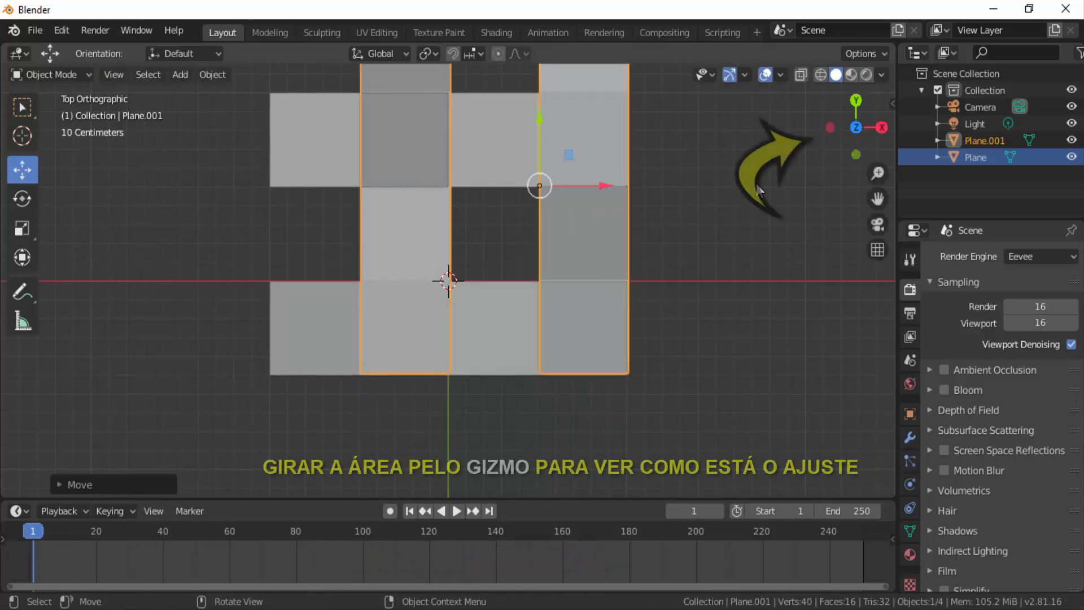
# Step: Select both crossed strip meshes and join them into a single object
pyautogui.moveTo(835, 136); pyautogui.dragTo(717, 138)
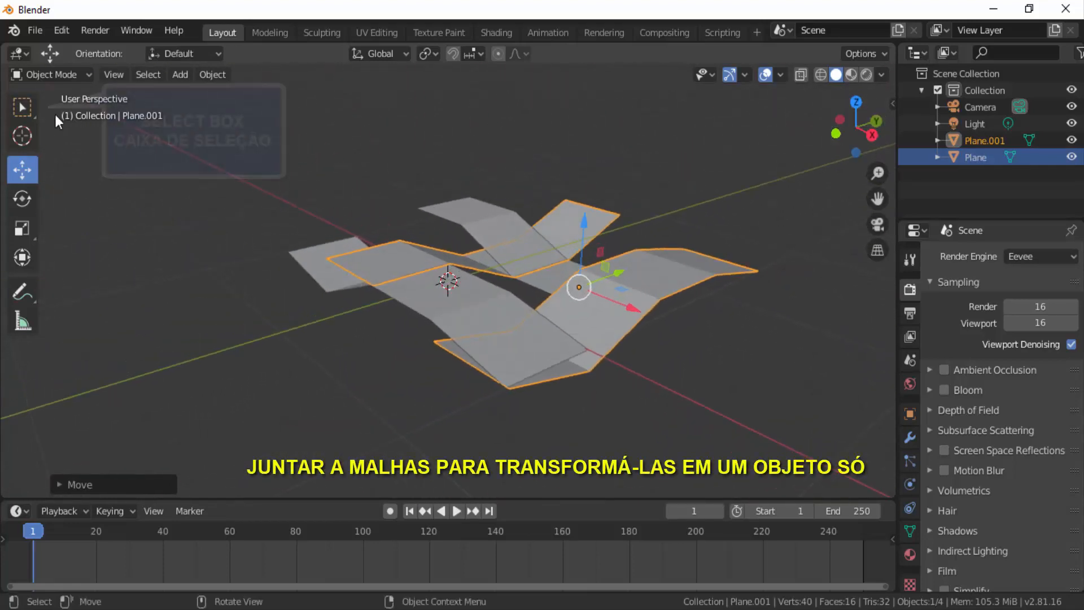
pyautogui.click(29, 106)
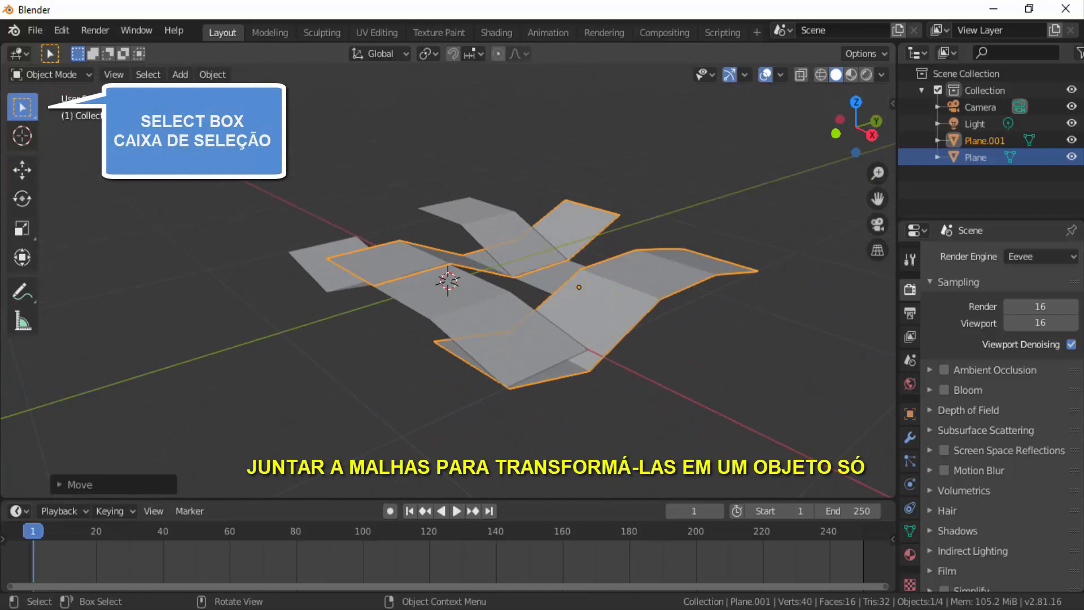
pyautogui.moveTo(288, 162); pyautogui.dragTo(764, 411)
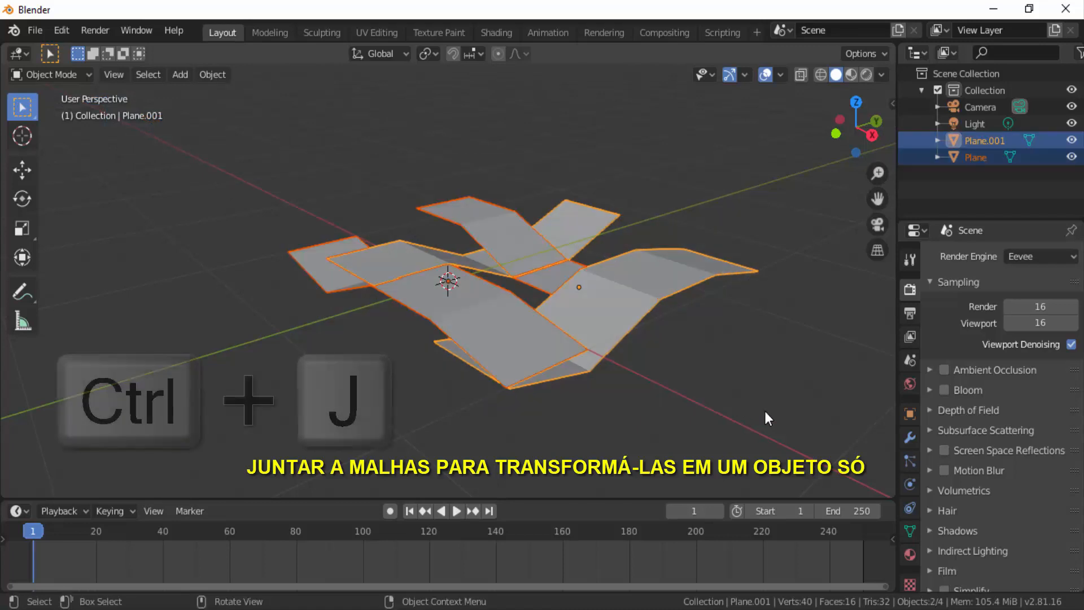
pyautogui.hotkey('ctrl', 'j')
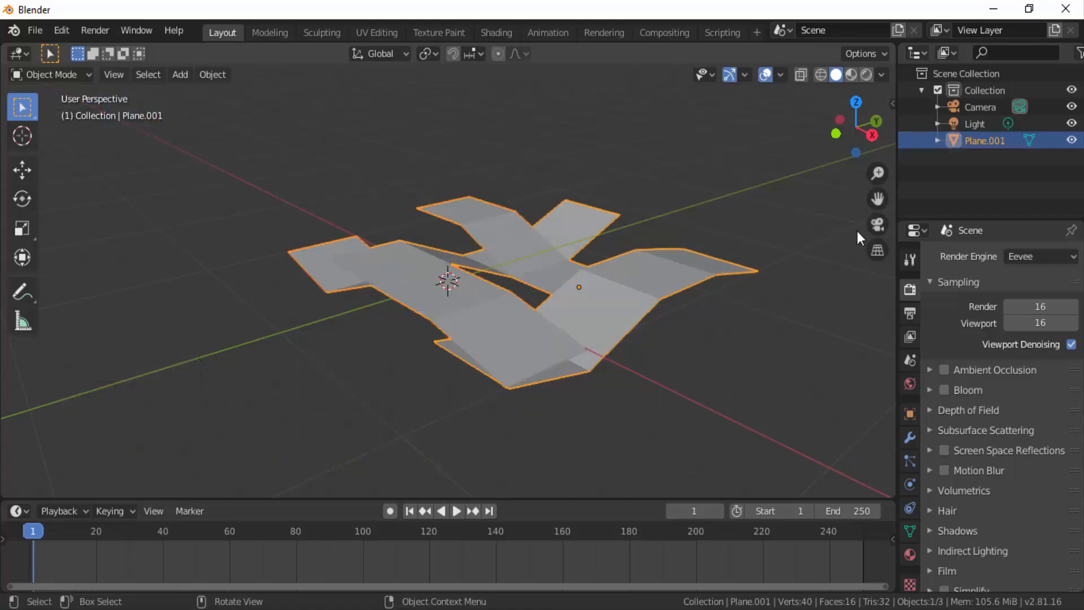
# Step: Rename the joined strip object as trançado
pyautogui.doubleClick(975, 140)
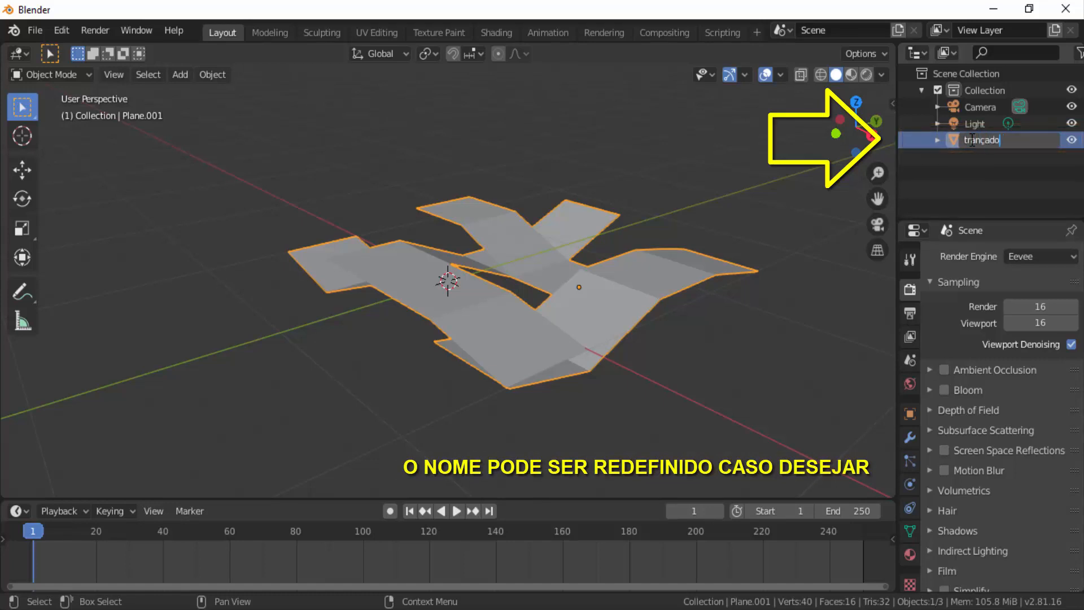
pyautogui.write('trançado')
pyautogui.press('Return')
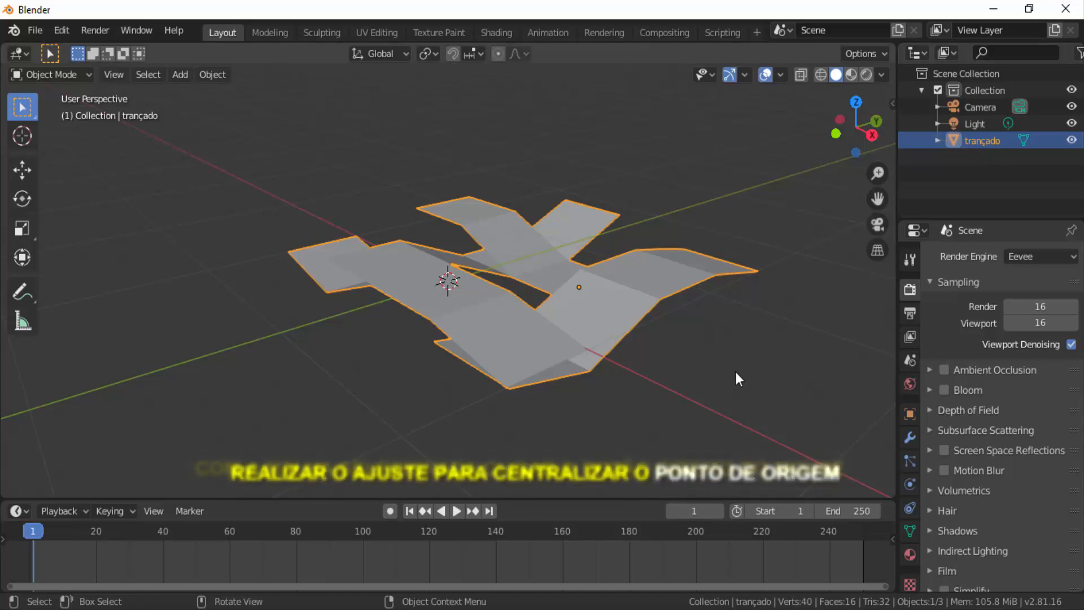
# Step: Set the trançado object's origin to its Center of Mass (Volume)
pyautogui.rightClick(745, 205)
pyautogui.moveTo(745, 204)
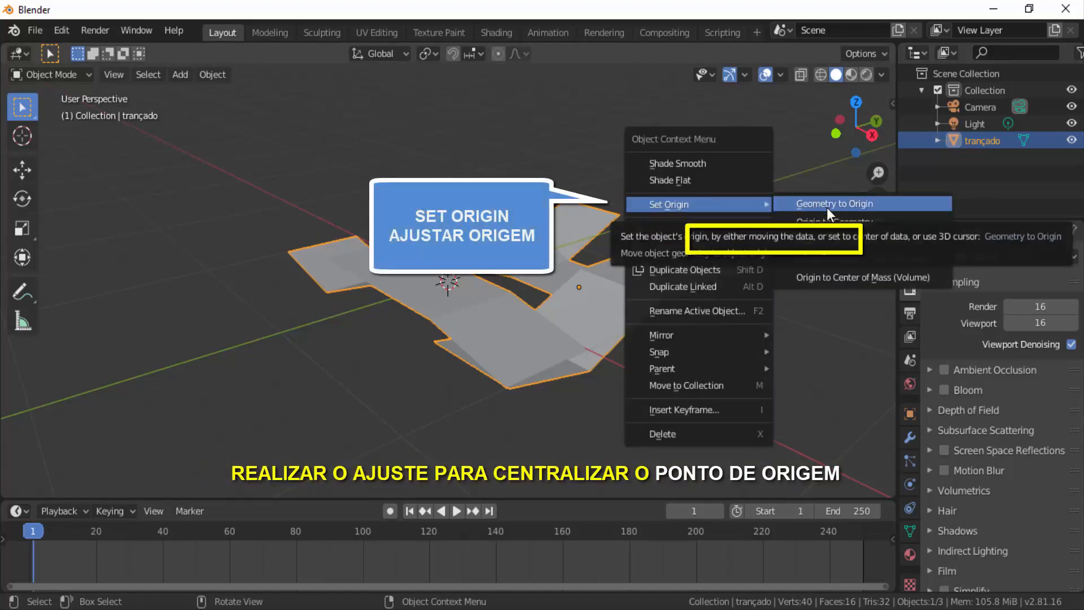
pyautogui.click(825, 277)
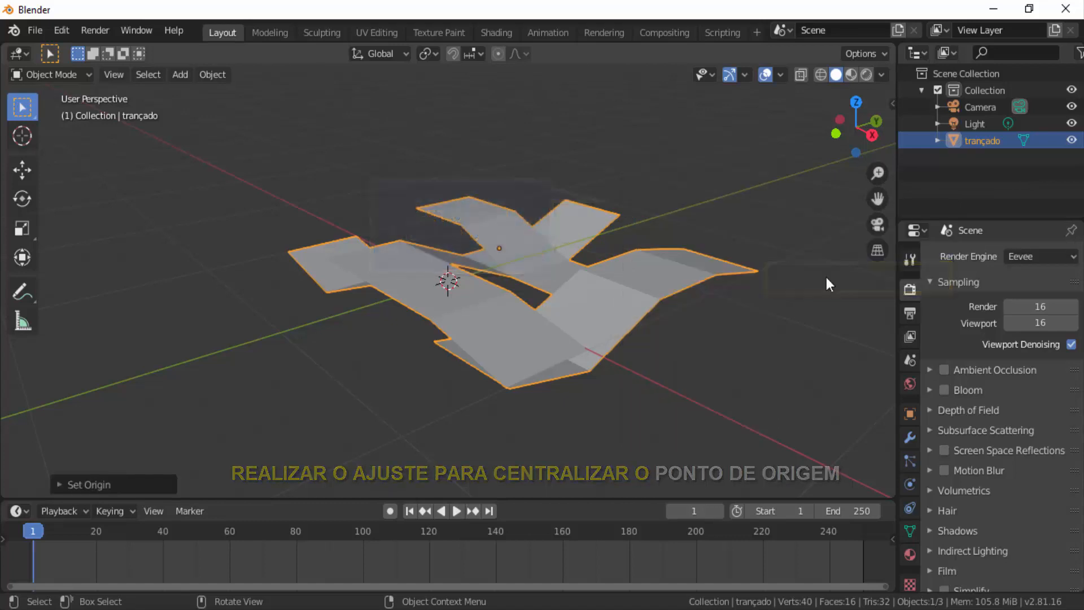
# Step: Scale the trançado object down to about a third of its size and move it away from the world origin along +Y
pyautogui.press('s')
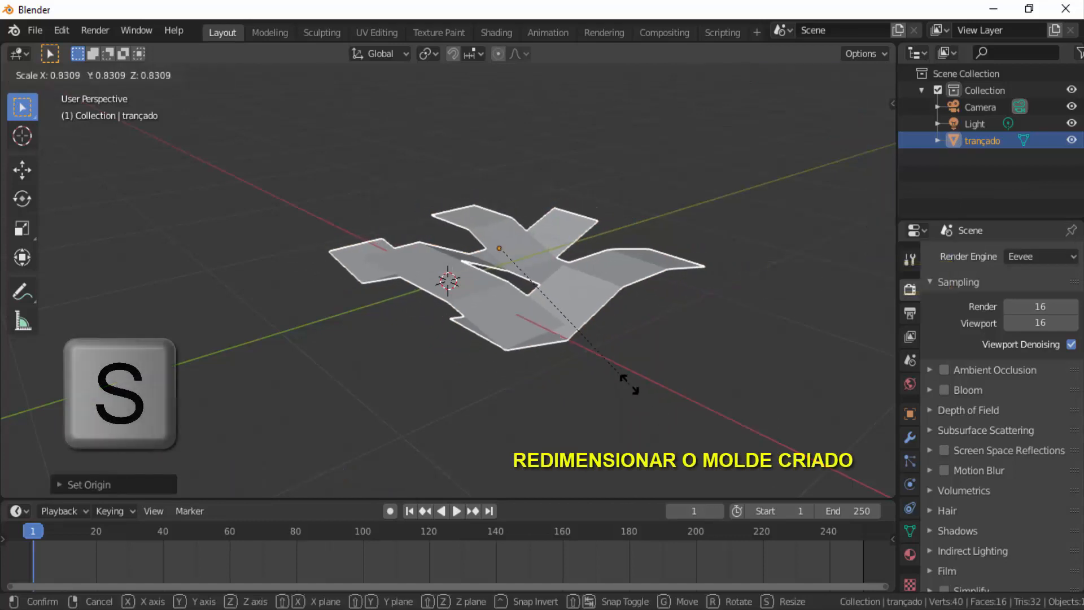
pyautogui.click(571, 303)
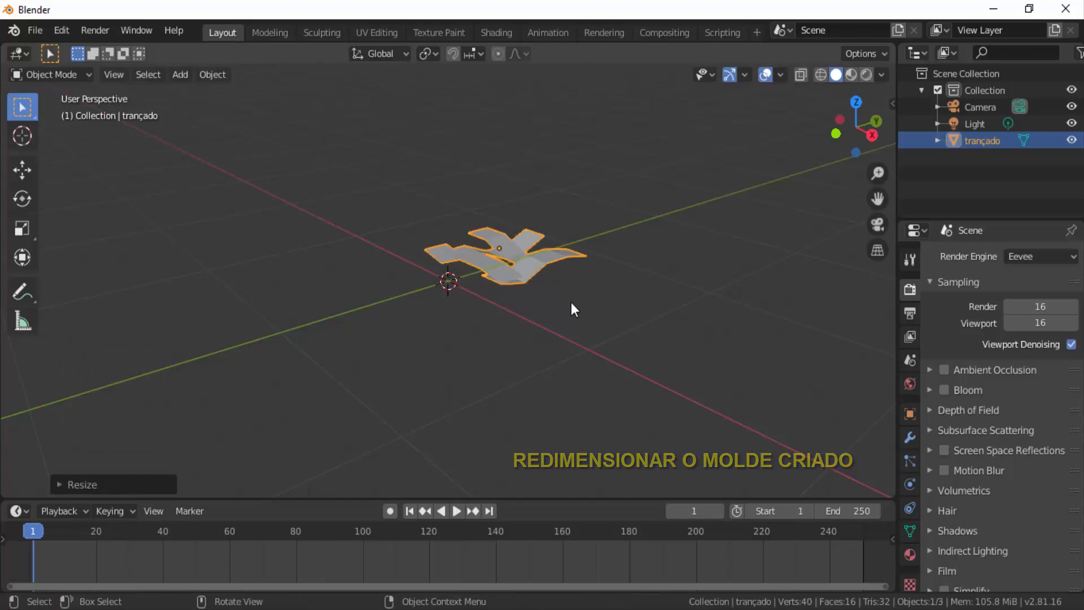
pyautogui.moveTo(829, 142); pyautogui.dragTo(807, 148)
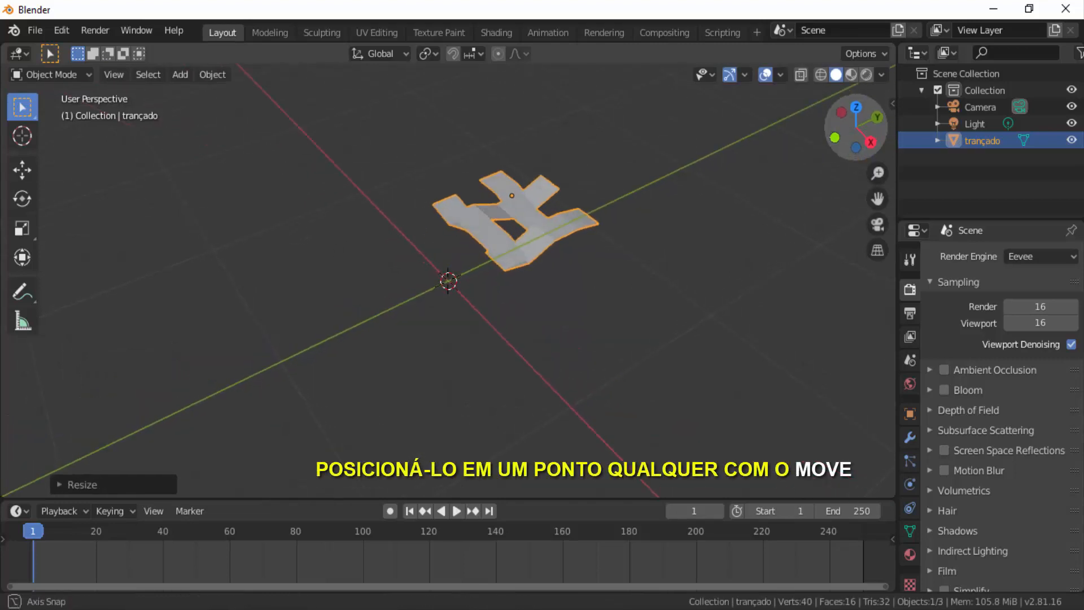
pyautogui.click(25, 171)
pyautogui.moveTo(563, 180); pyautogui.dragTo(731, 117)
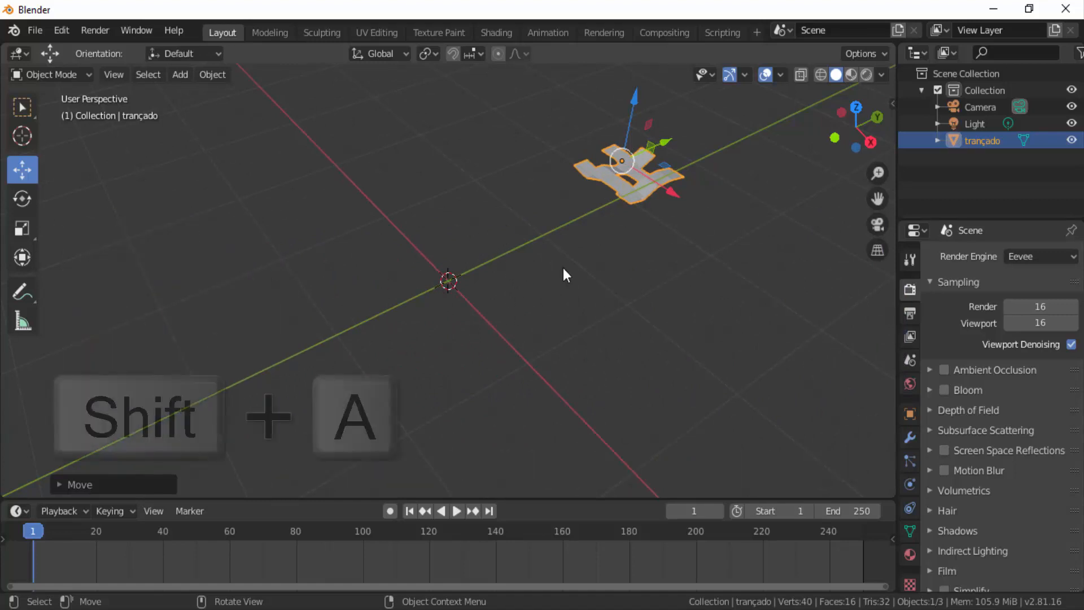
# Step: Add a plane mesh at the world origin and scale it up
pyautogui.hotkey('shift', 'a')
pyautogui.moveTo(564, 268)
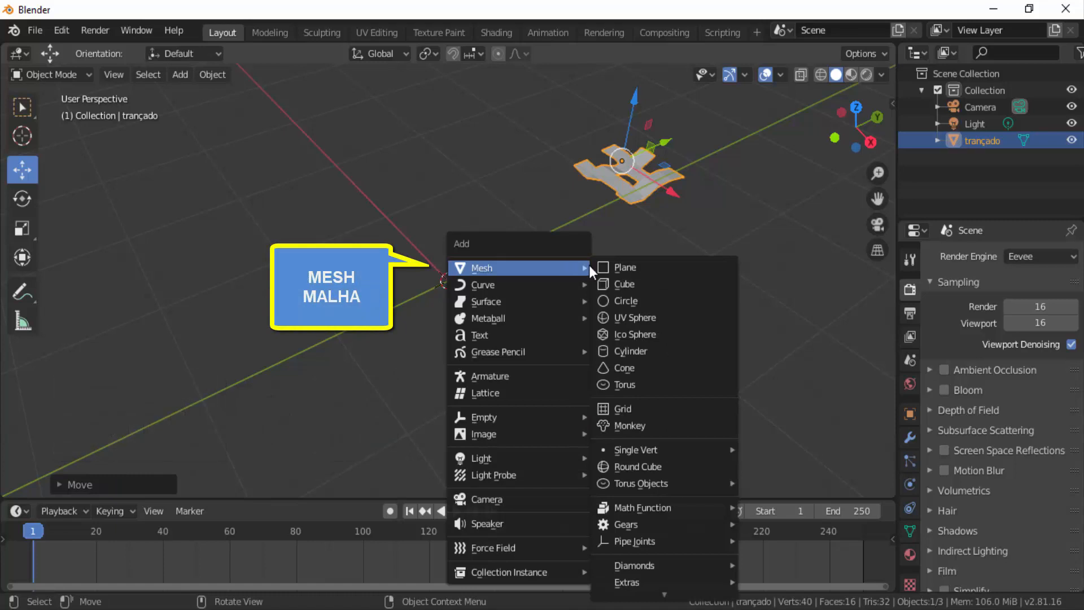
pyautogui.click(618, 268)
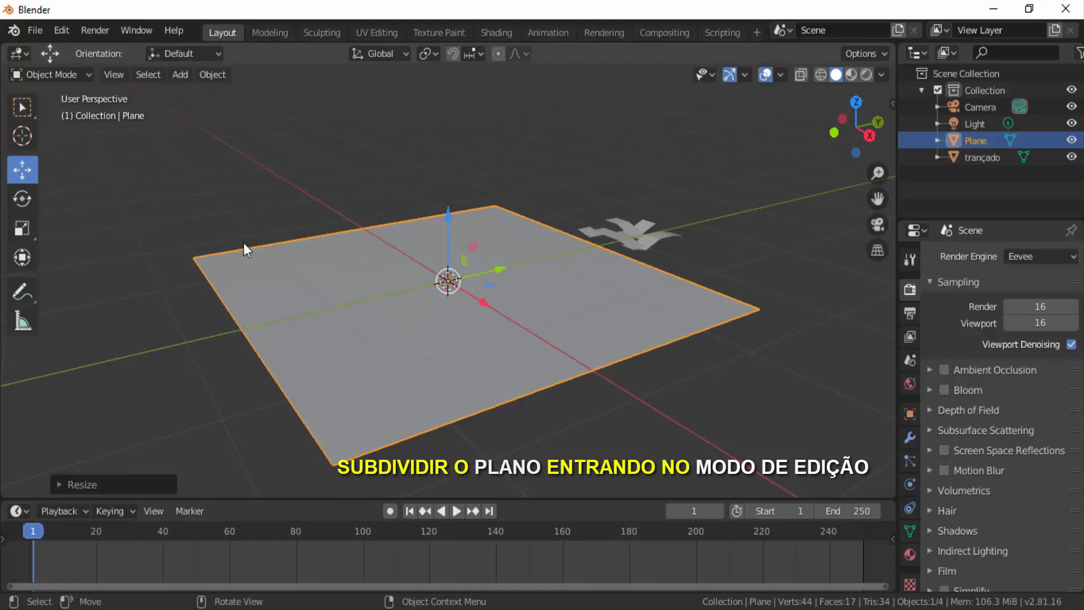
# Step: In Edit Mode, subdivide the new plane with 10 cuts
pyautogui.click(64, 74)
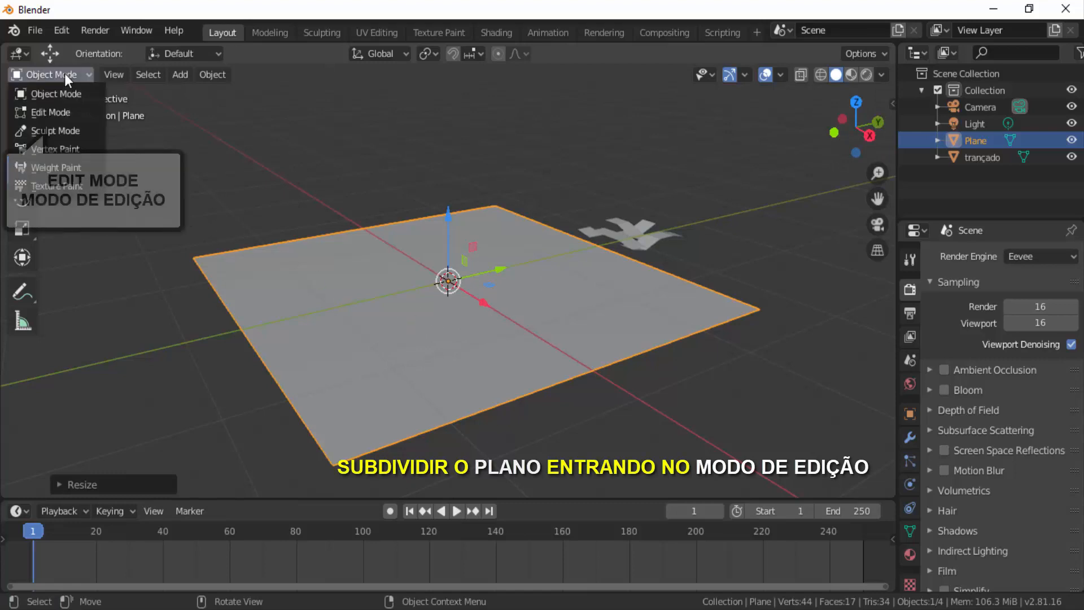
pyautogui.click(60, 112)
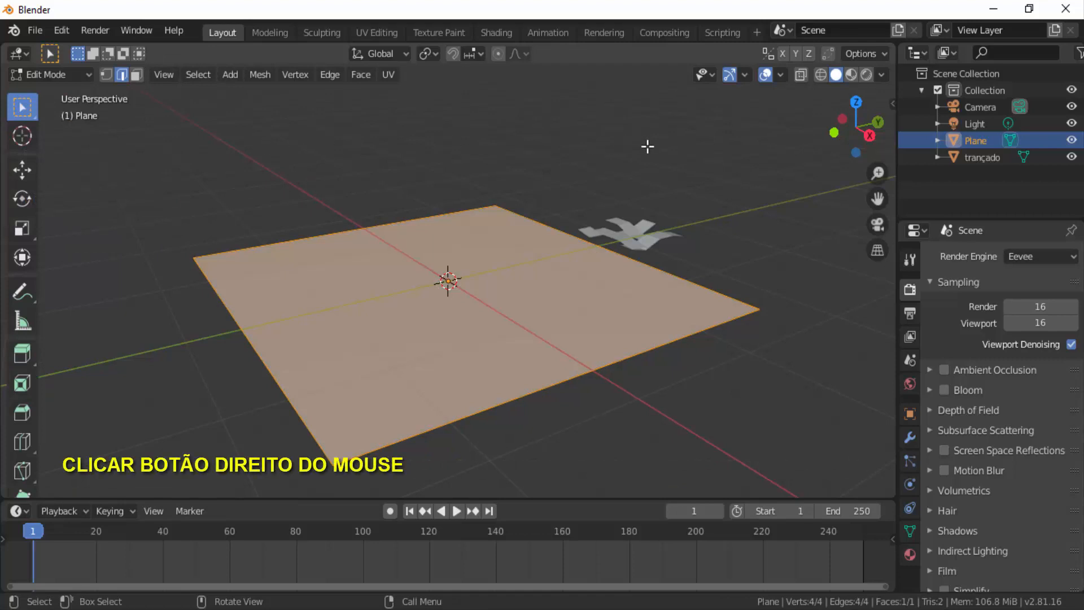
pyautogui.rightClick(702, 162)
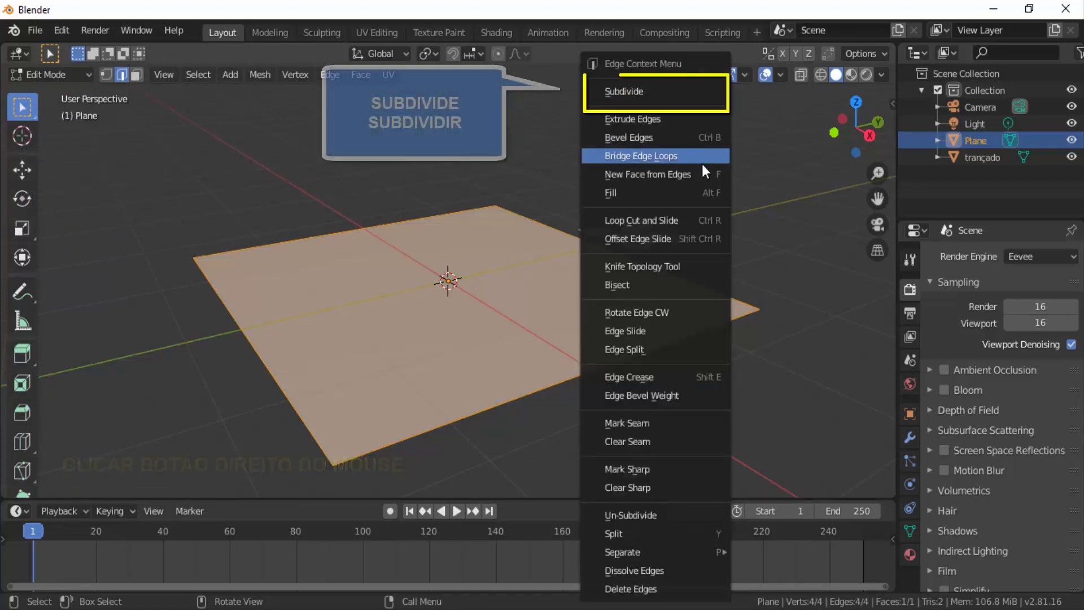
pyautogui.click(662, 95)
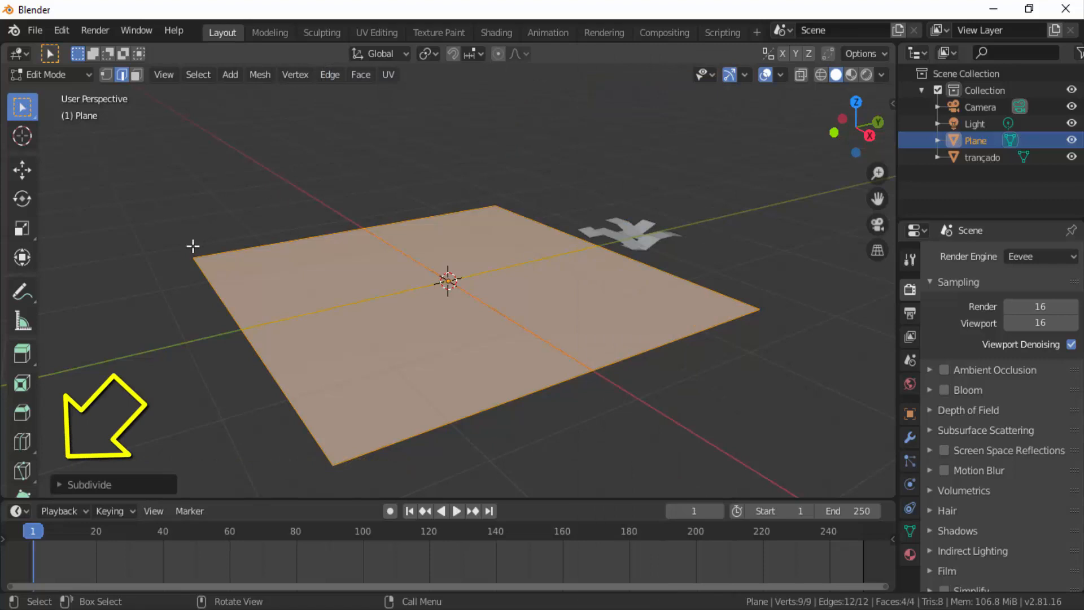
pyautogui.click(58, 484)
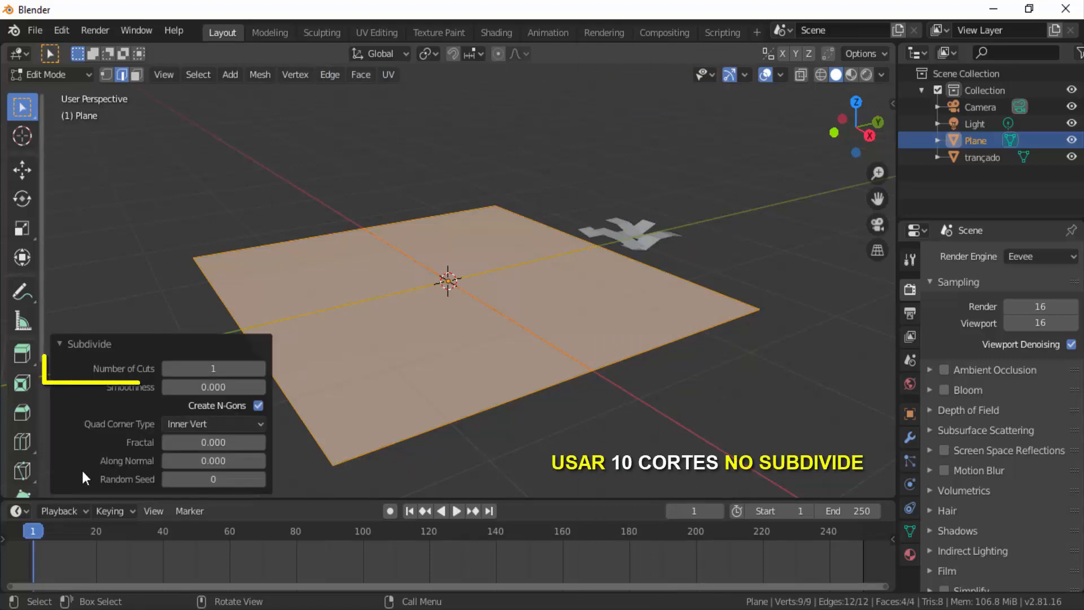
pyautogui.moveTo(185, 370); pyautogui.dragTo(266, 370)
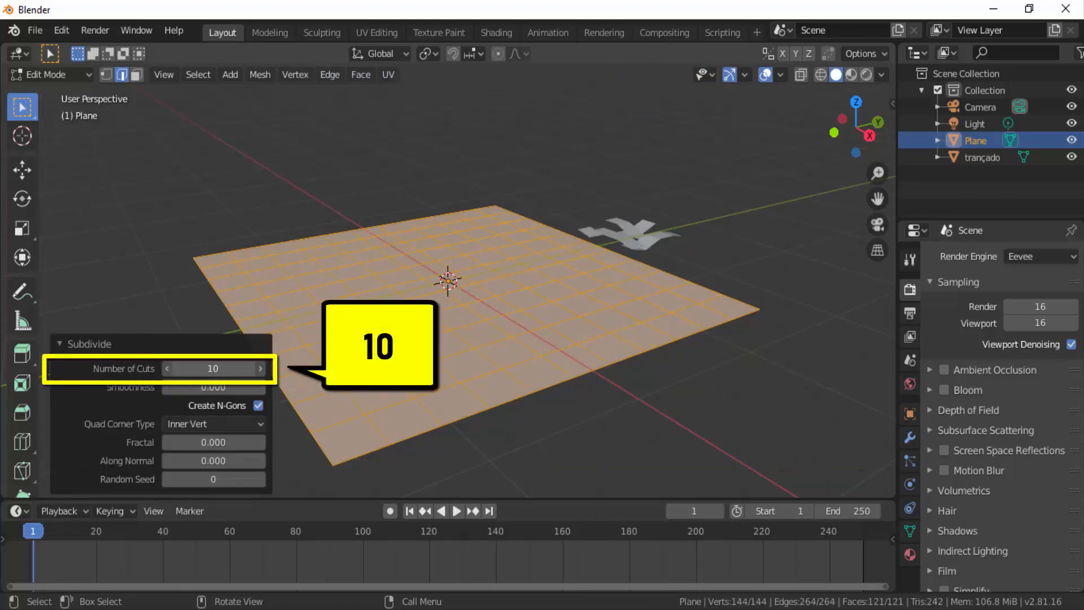
pyautogui.click(64, 345)
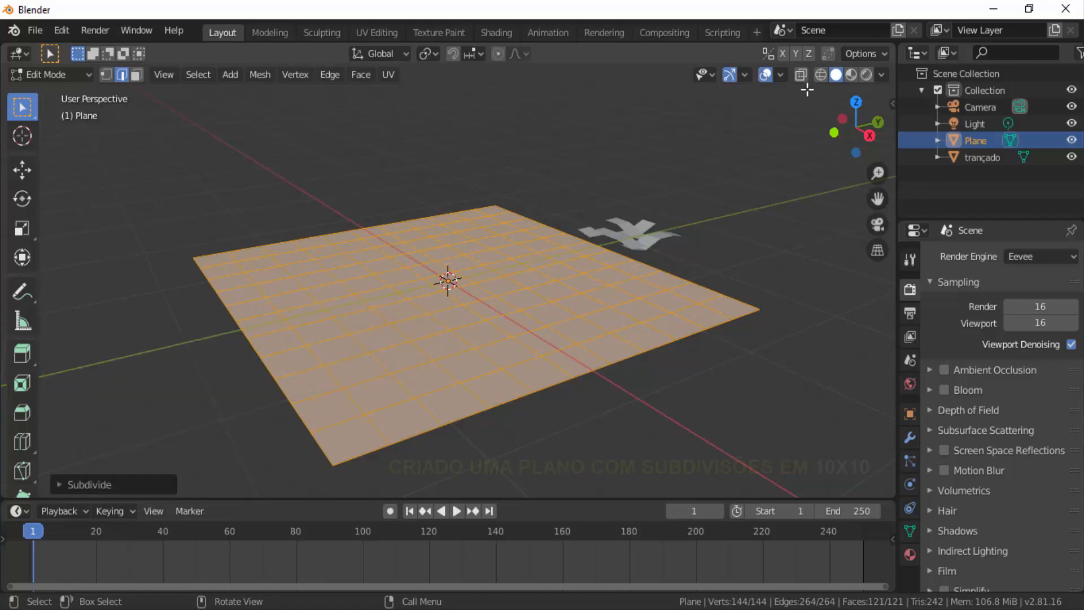
# Step: Check the plane's subdivisions in wireframe shading, then return to solid shading and Object Mode
pyautogui.click(822, 75)
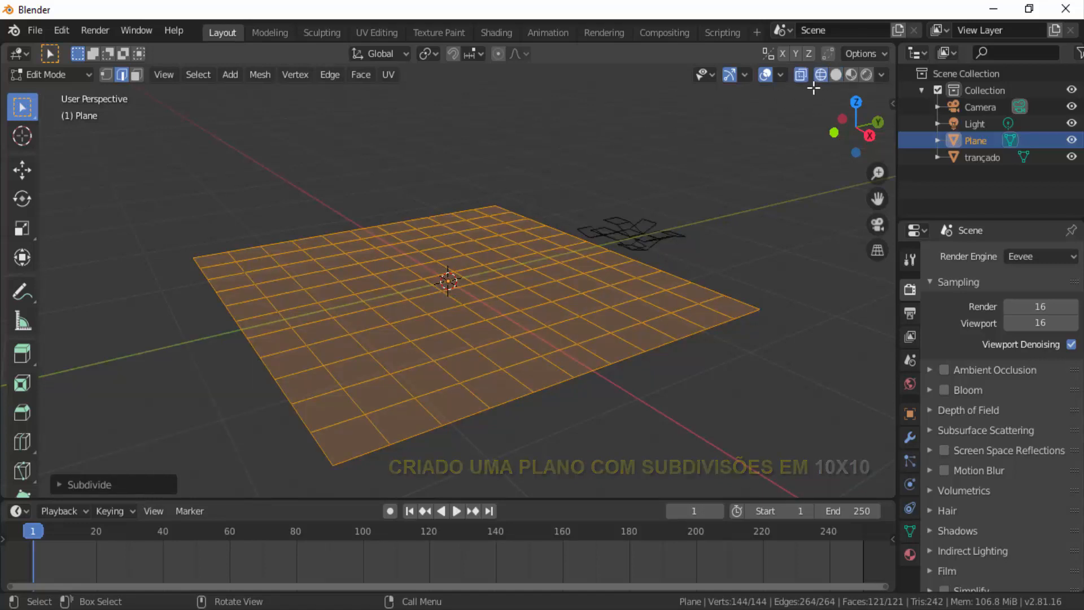
pyautogui.click(836, 75)
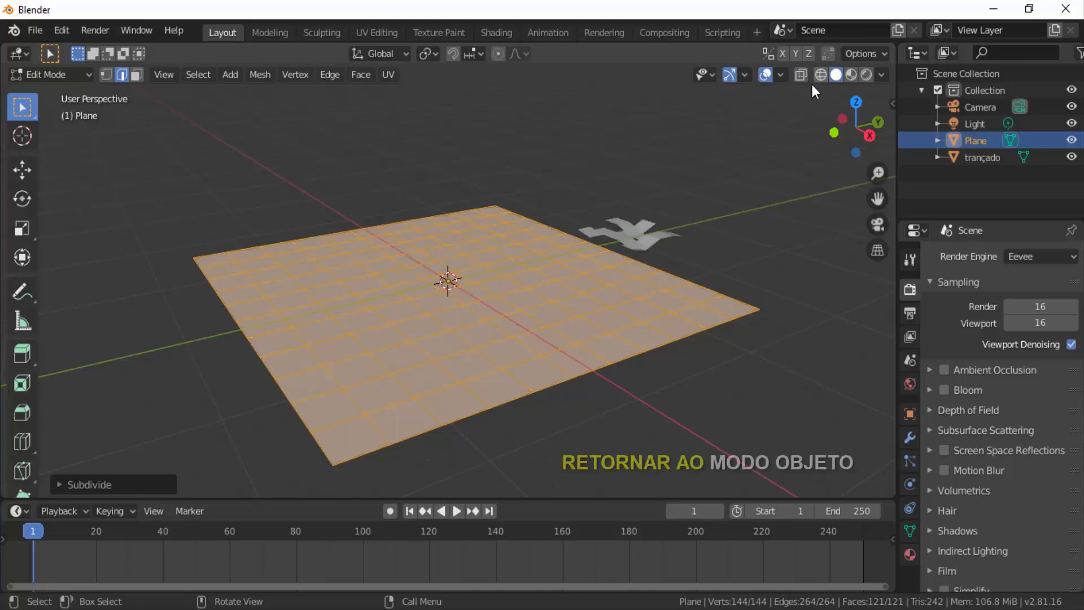
pyautogui.click(63, 77)
pyautogui.click(61, 89)
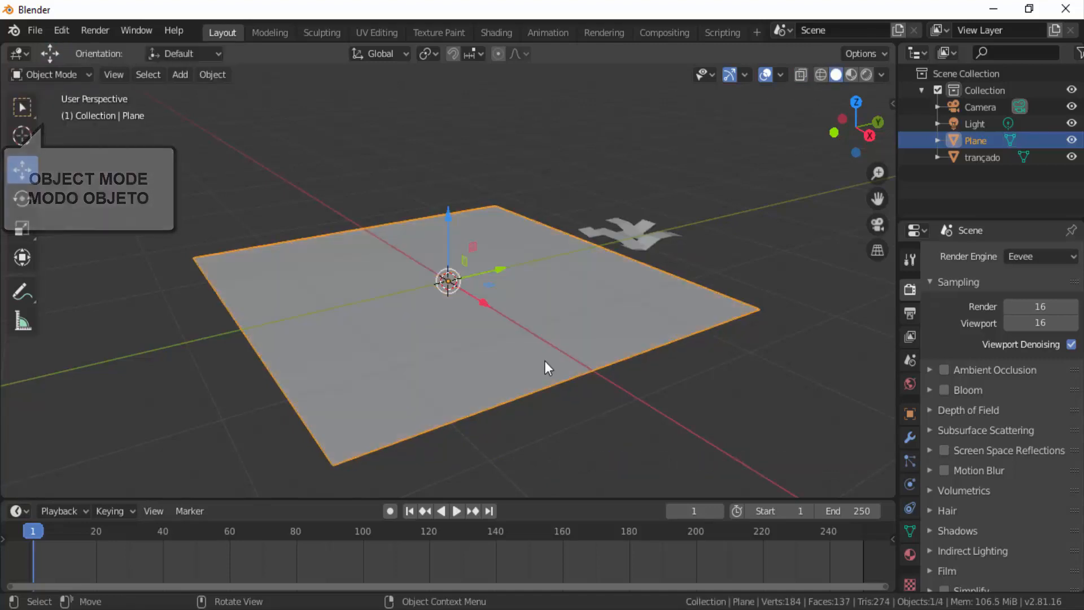
# Step: Open the preferences and search the add-ons for tissue
pyautogui.click(67, 36)
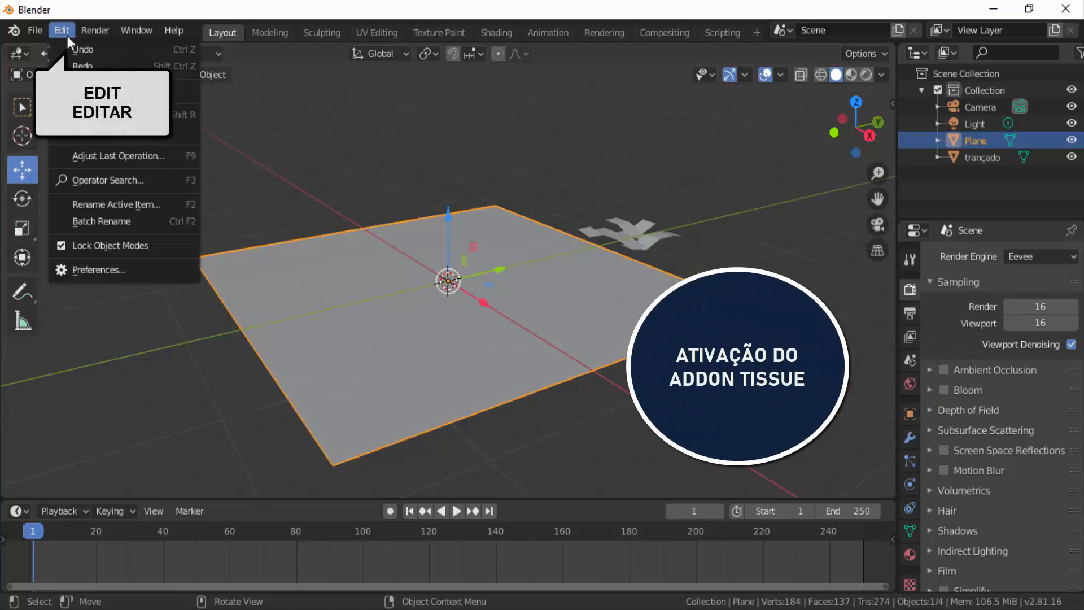
pyautogui.click(98, 272)
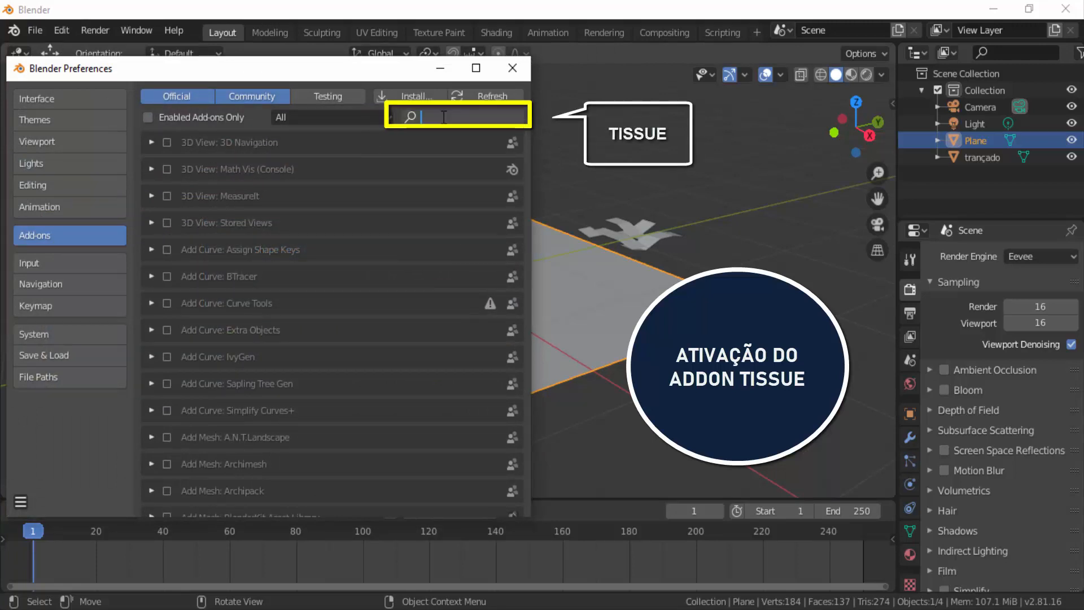
pyautogui.write('tissue')
pyautogui.press('Return')
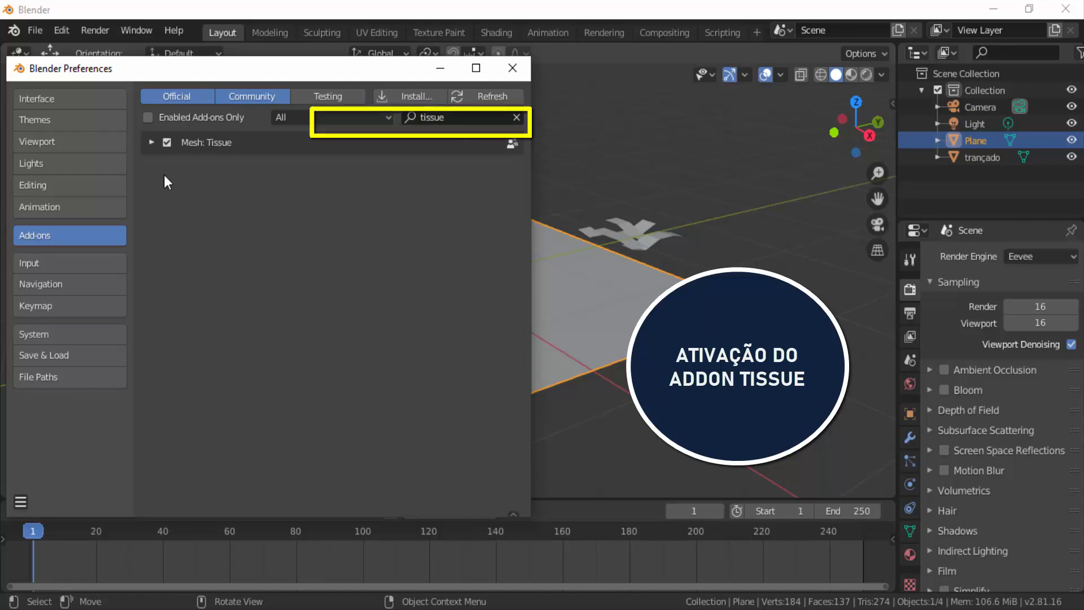
# Step: Enable the Mesh: Tissue add-on, expand its details and close the preferences
pyautogui.click(166, 142)
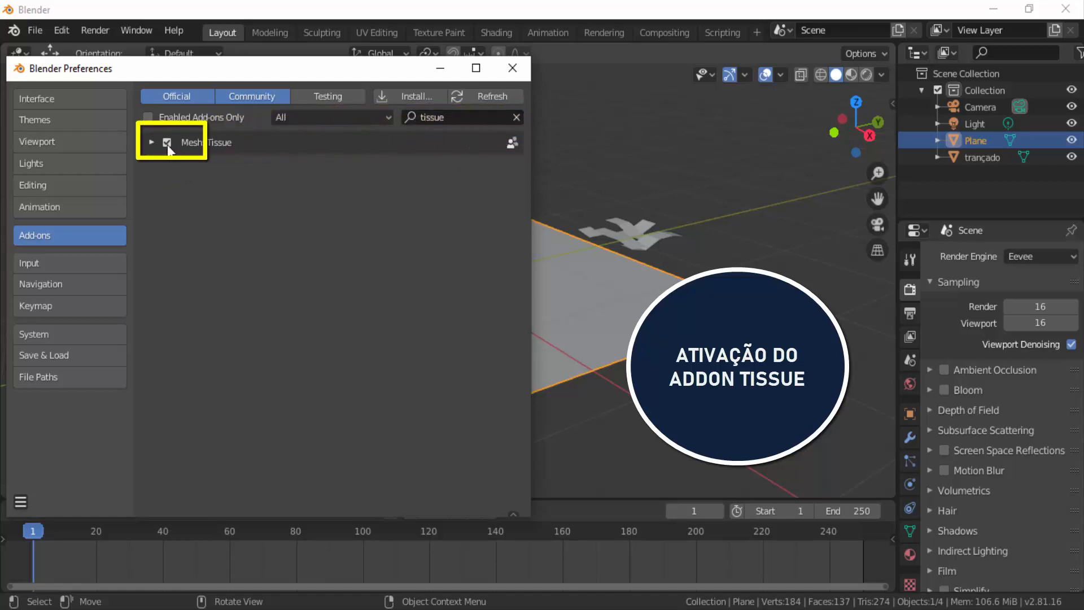
pyautogui.click(150, 143)
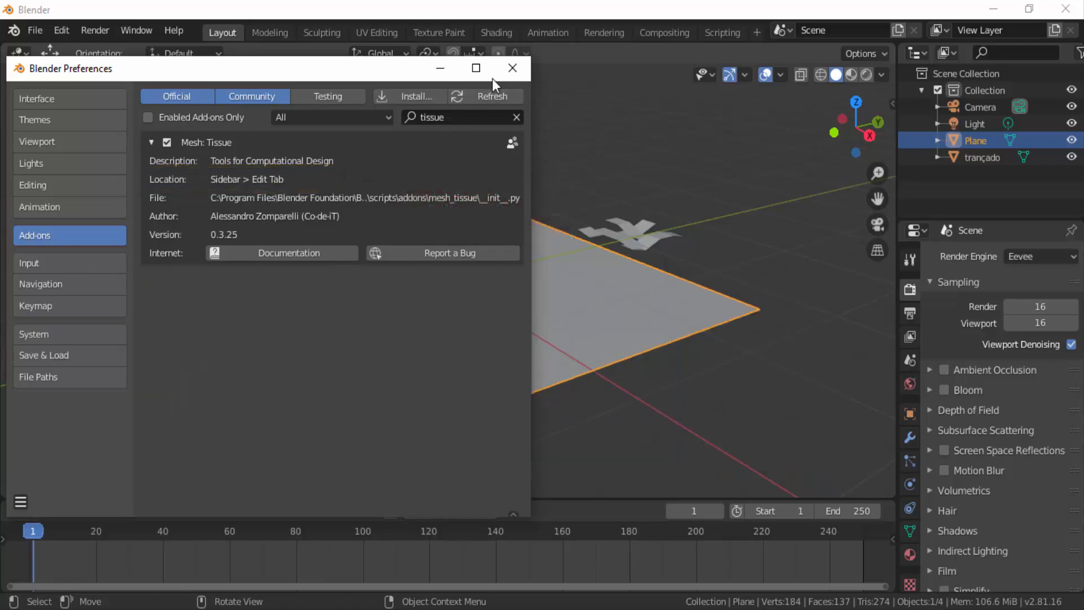
pyautogui.click(512, 70)
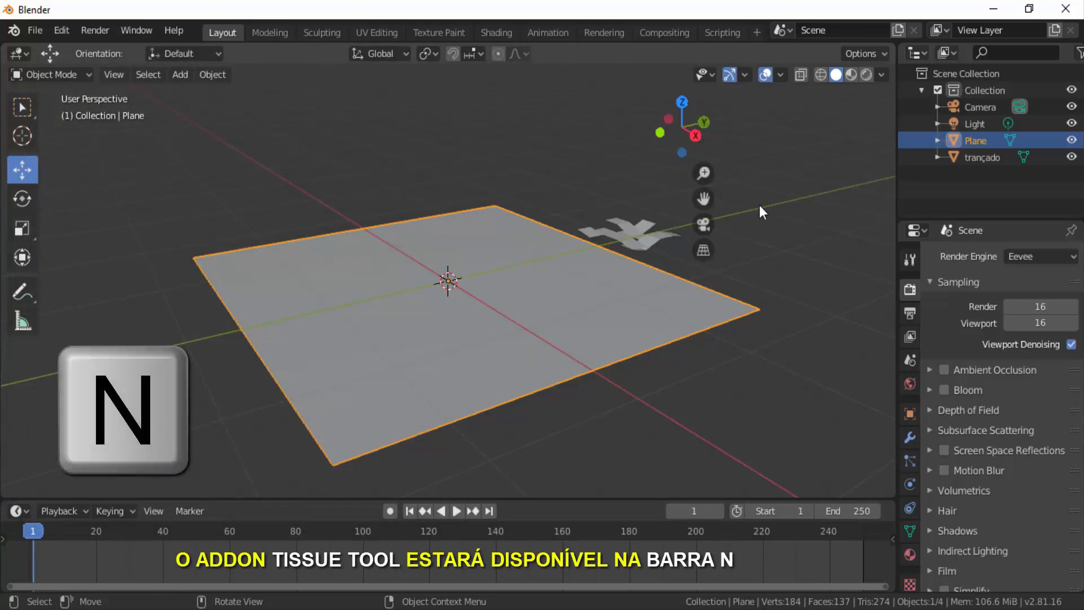
# Step: Show the Tissue Tools options in the 3D viewport's sidebar
pyautogui.press('n')
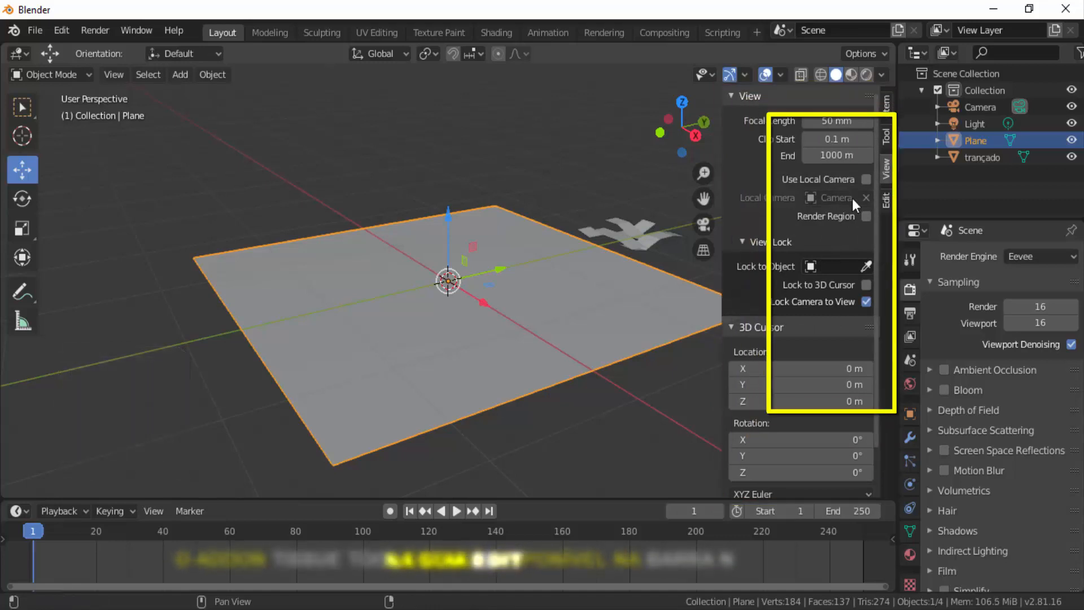
pyautogui.click(886, 209)
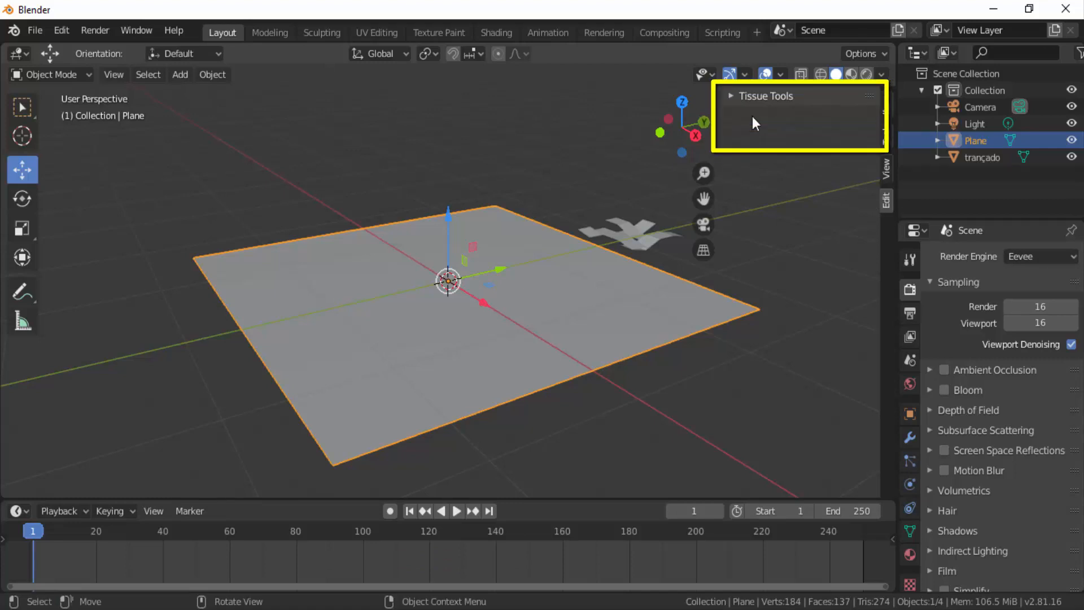
pyautogui.click(754, 96)
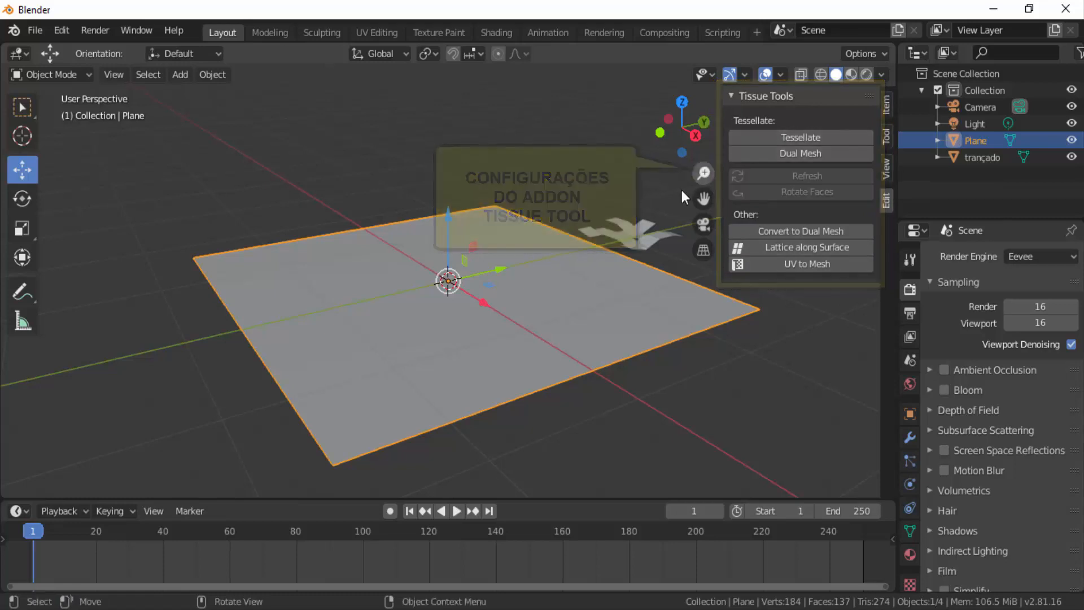
# Step: Tessellate the plane using trançado as the component, with Quad fill, Bounds coordinates and Proportional thickness
pyautogui.moveTo(704, 198); pyautogui.dragTo(597, 208)
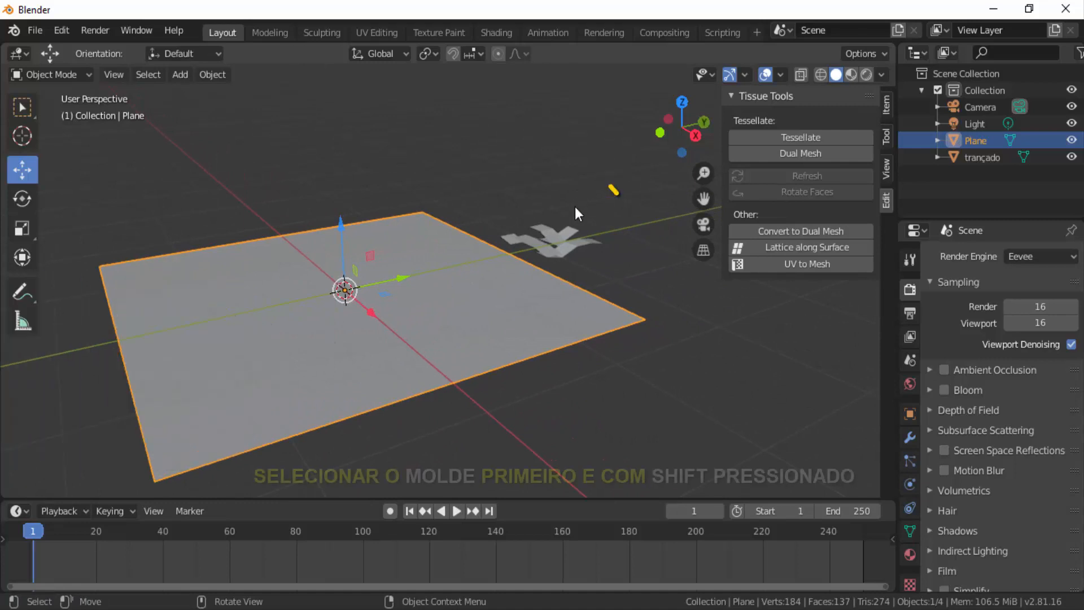
pyautogui.click(559, 229)
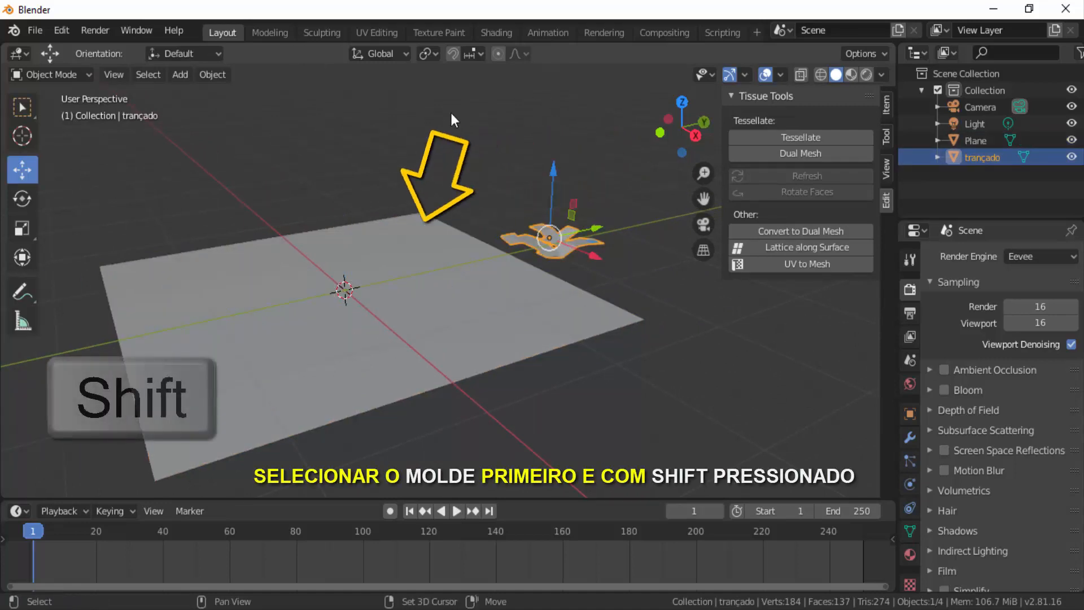
pyautogui.keyDown('shift'); pyautogui.click(327, 253); pyautogui.keyUp('shift')
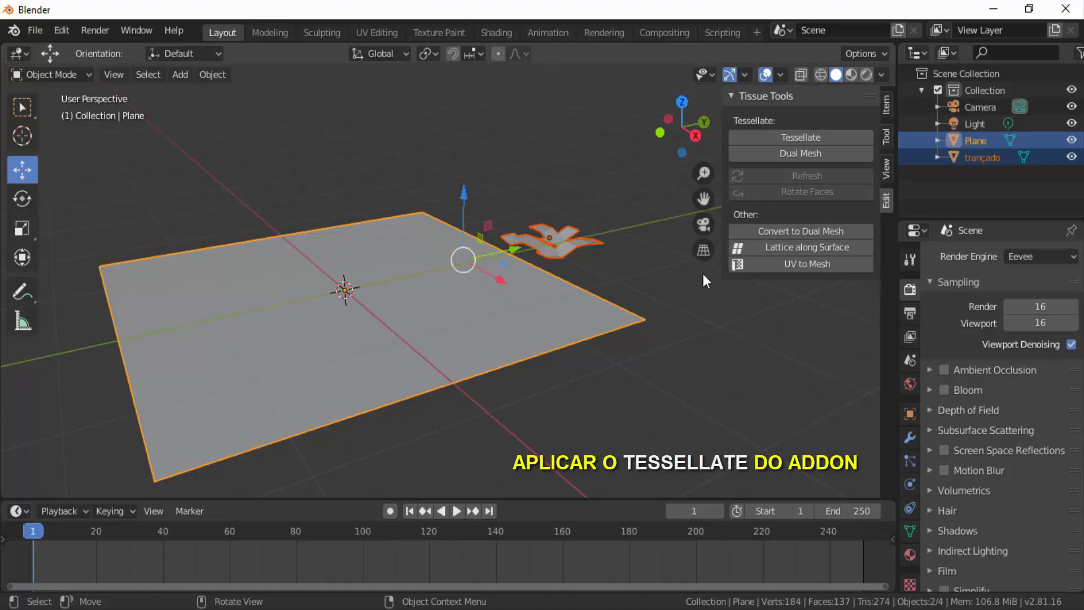
pyautogui.click(814, 137)
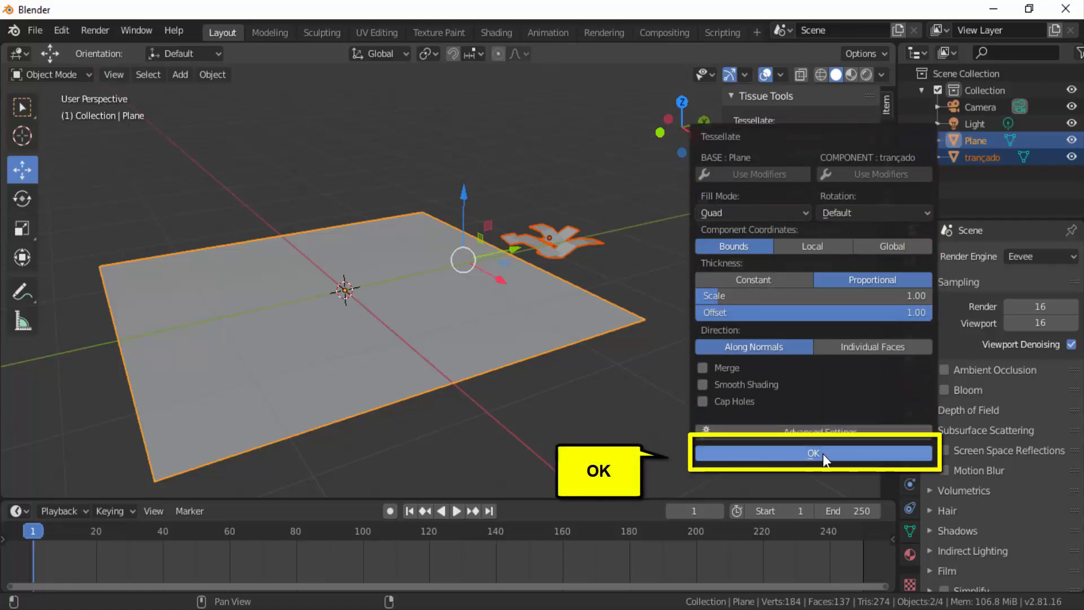
pyautogui.click(804, 449)
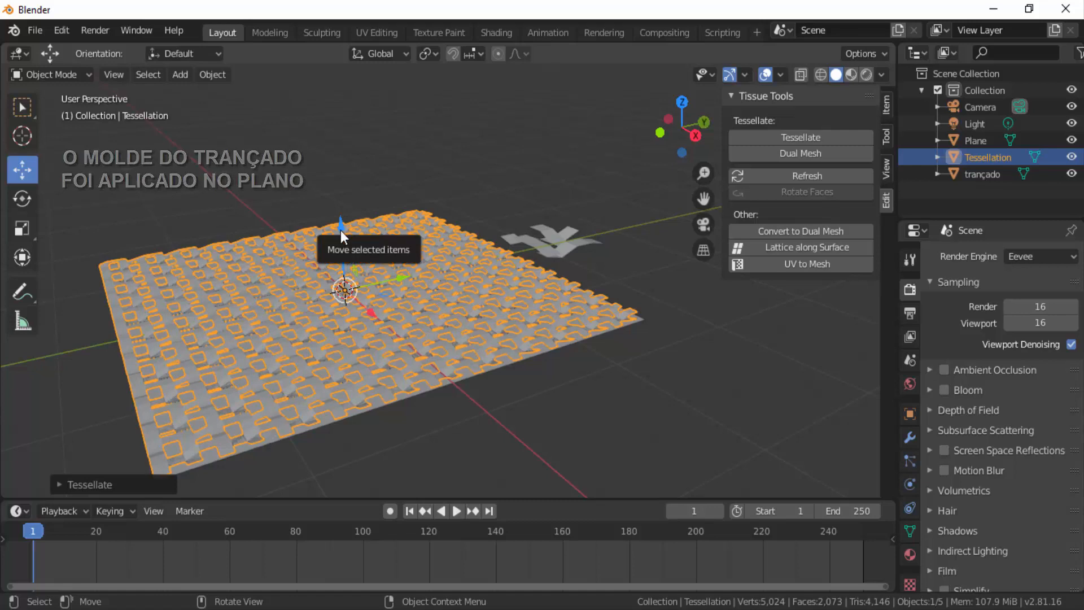
# Step: Raise the tessellated mesh along Z above the base plane and delete the plane
pyautogui.moveTo(341, 227); pyautogui.dragTo(346, 143)
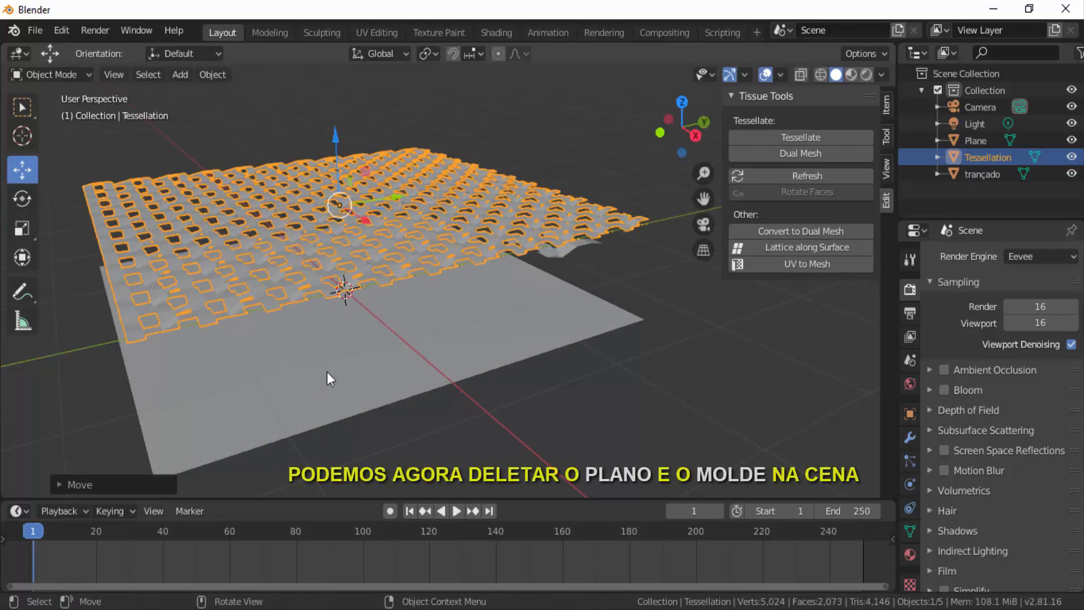
pyautogui.click(400, 360)
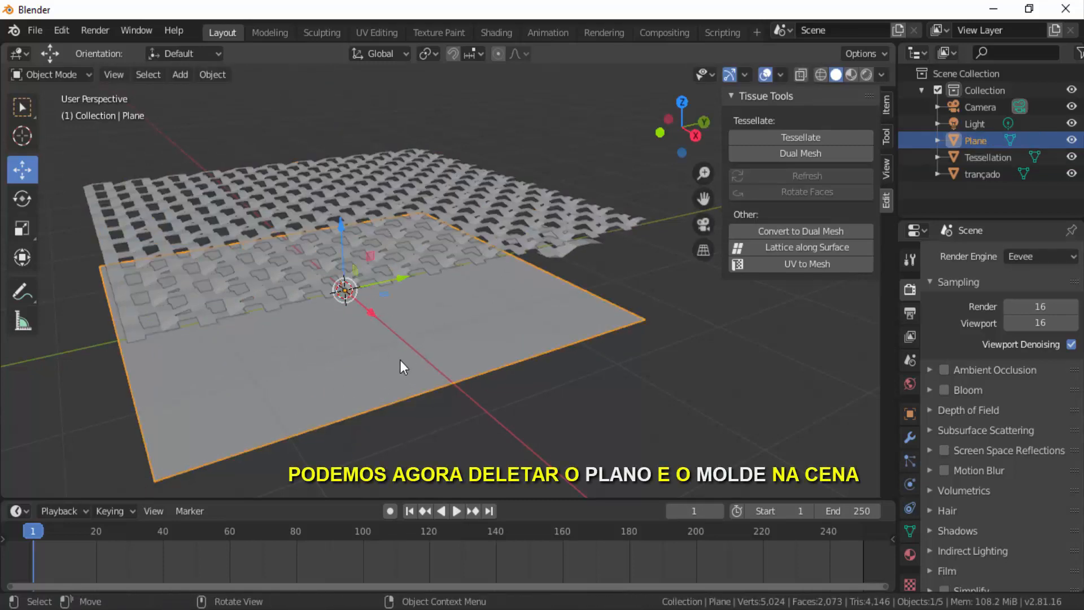
pyautogui.press('x')
pyautogui.click(542, 416)
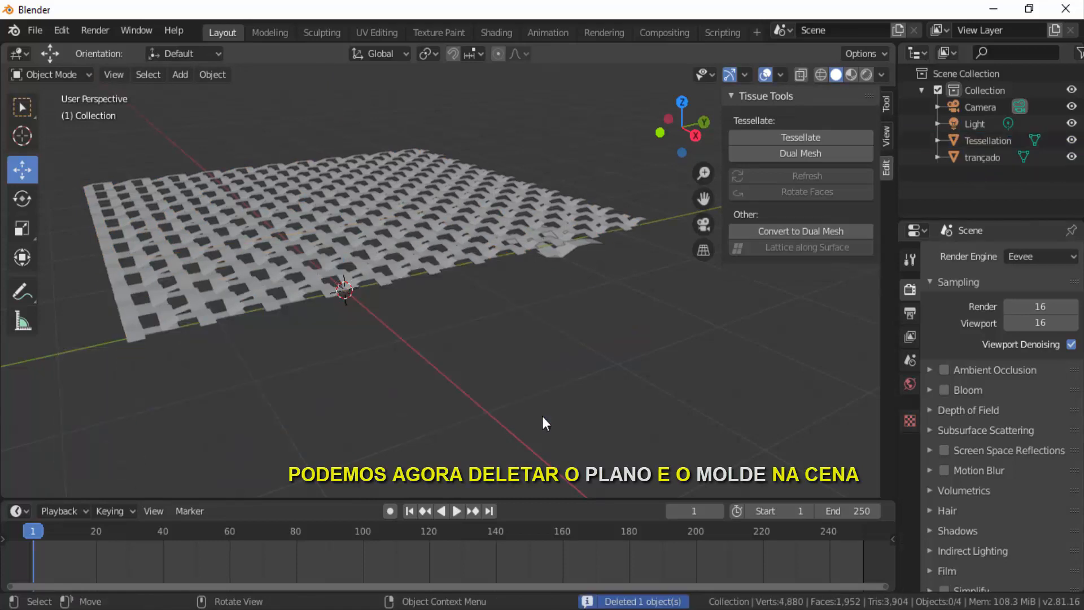
# Step: Lower the tessellated mesh along Z to just above the world origin
pyautogui.click(361, 212)
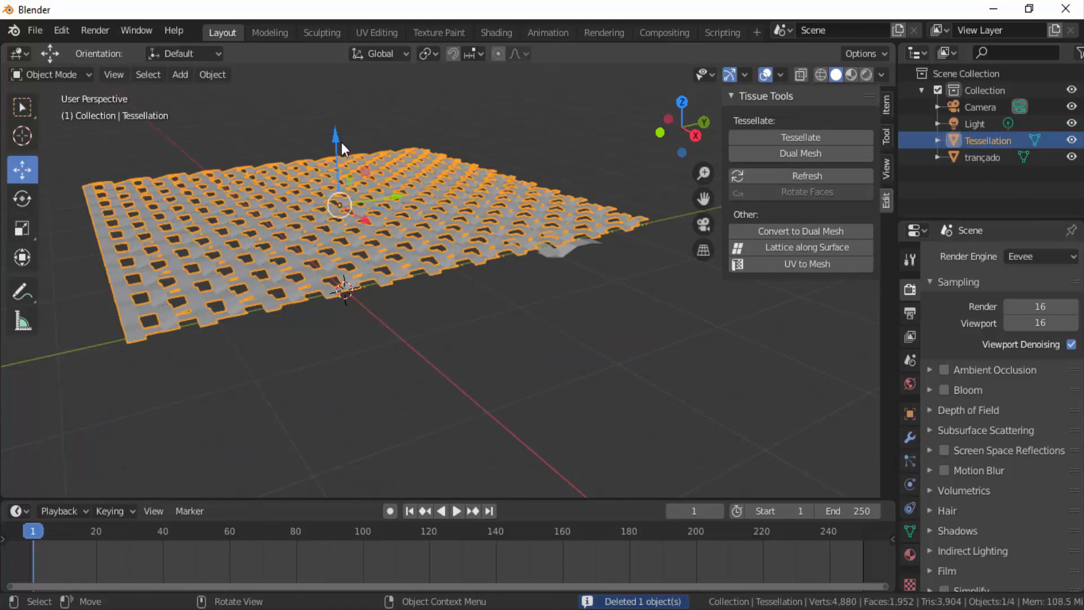
pyautogui.moveTo(342, 141); pyautogui.dragTo(339, 209)
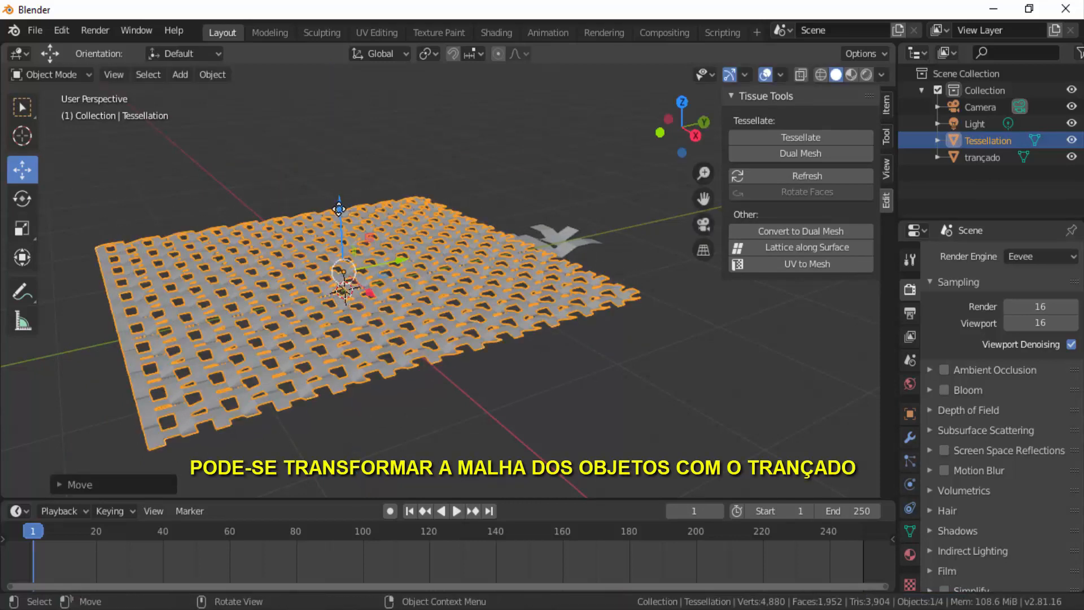
# Step: Move the trançado object along Y away from the woven mesh and hide it in the viewport
pyautogui.click(570, 233)
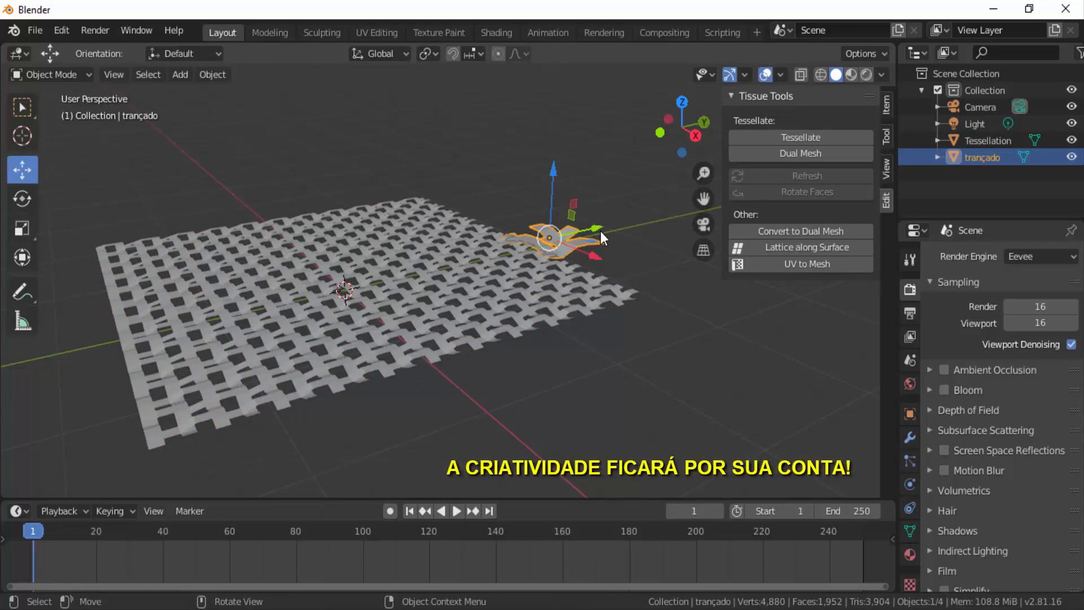
pyautogui.moveTo(601, 232); pyautogui.dragTo(638, 224)
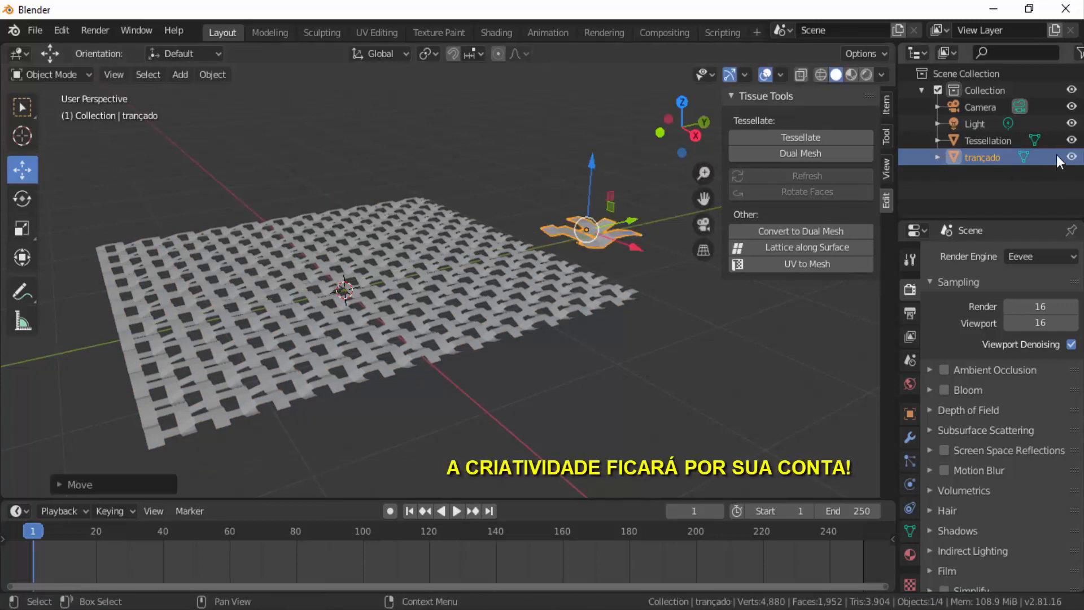
pyautogui.click(1073, 157)
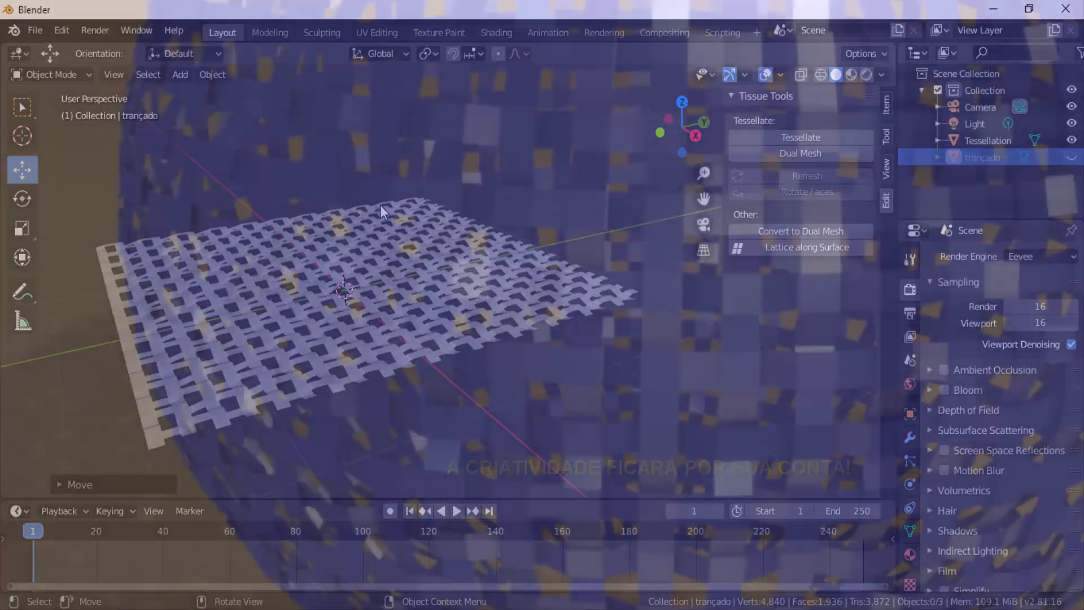